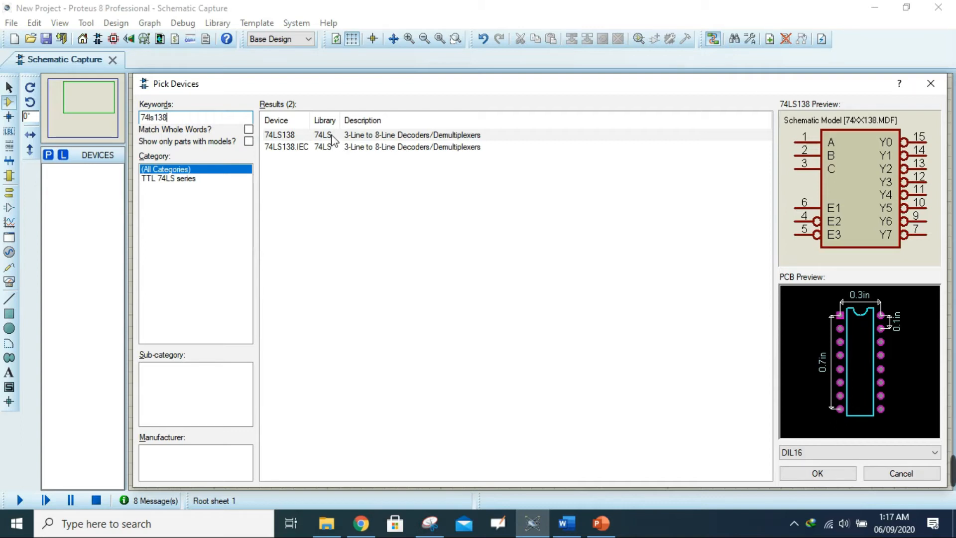
# Step: Find the 74LS138 decoder and 74LS148 priority encoder in the parts library and add both to the device list
pyautogui.doubleClick(371, 135)
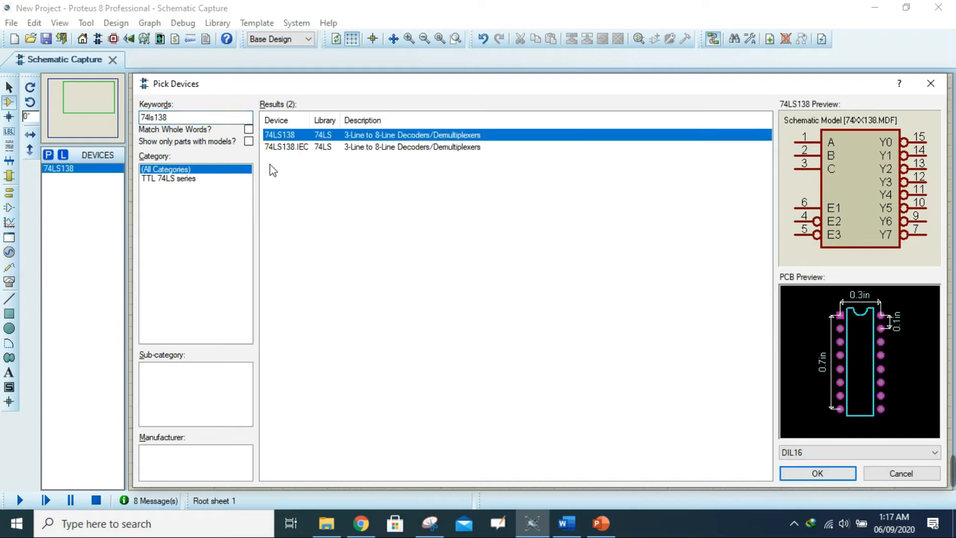
pyautogui.click(167, 118)
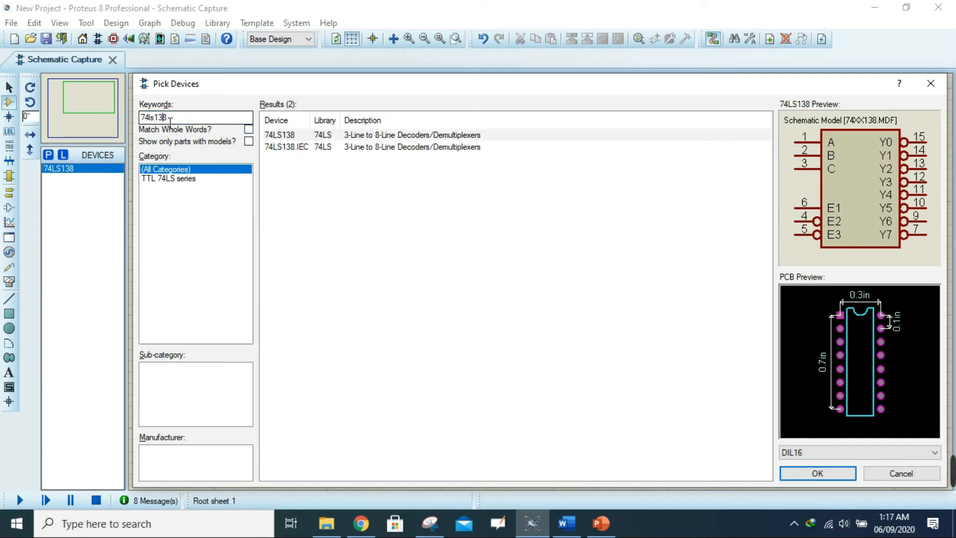
pyautogui.write('4')
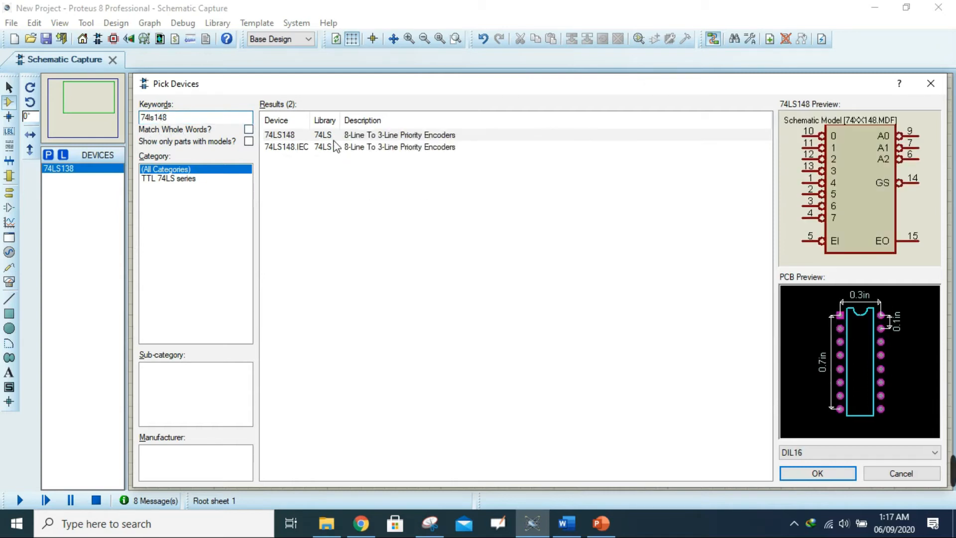
pyautogui.click(372, 136)
pyautogui.doubleClick(371, 135)
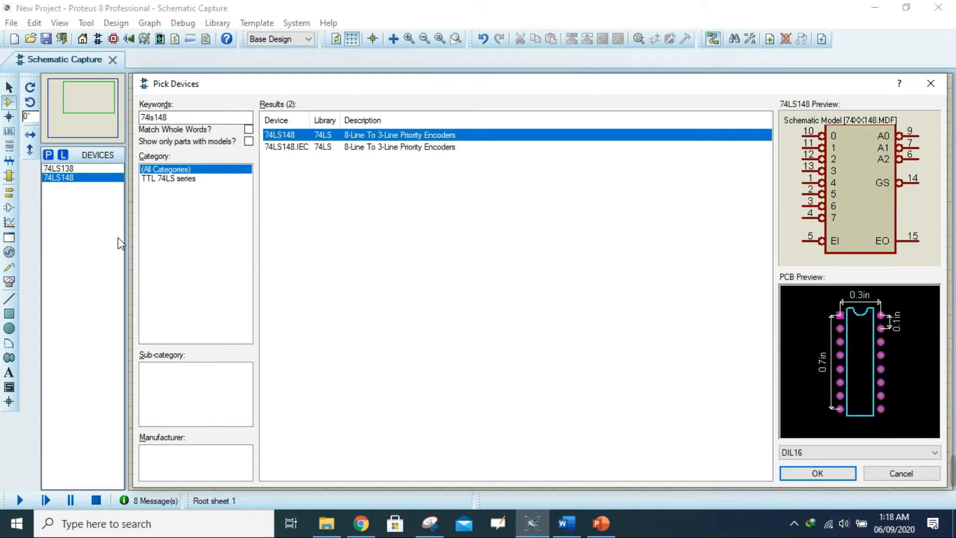
# Step: Search the parts library for "logicstate" and add the LOGICSTATE source to the device list
pyautogui.doubleClick(184, 119)
pyautogui.press('BackSpace')
pyautogui.write('logicstate')
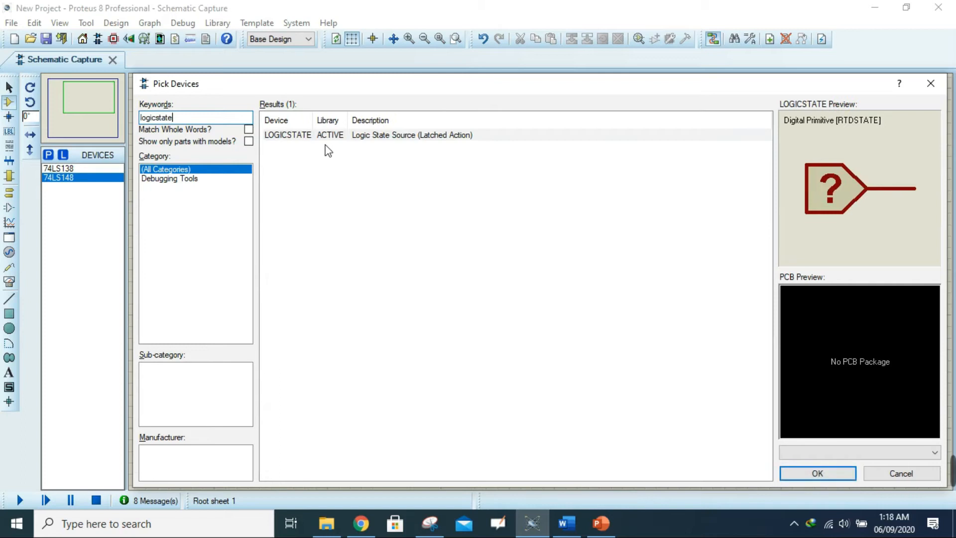
pyautogui.doubleClick(306, 135)
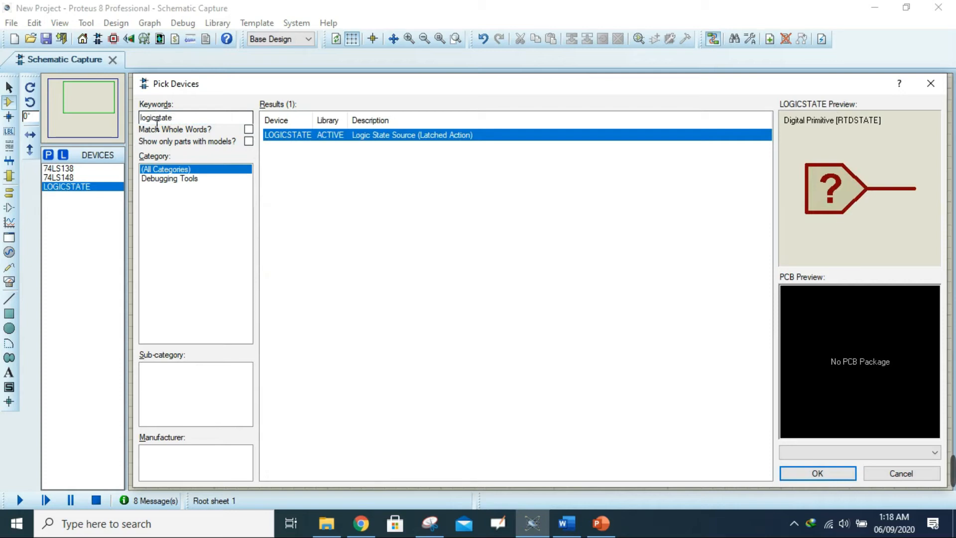
# Step: Search the parts library for "logicprobe", add the standard LOGICPROBE to the device list and close the device picker
pyautogui.moveTo(156, 118); pyautogui.dragTo(184, 120)
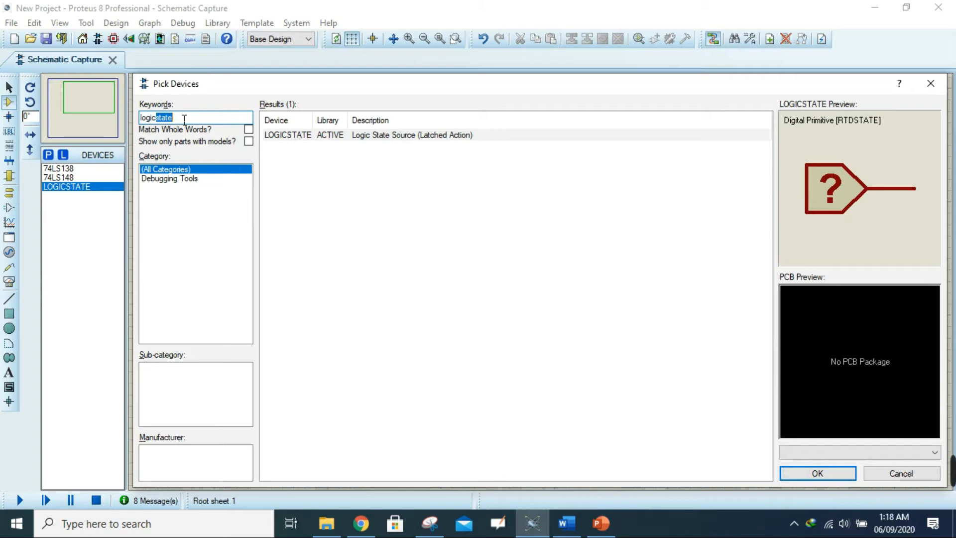
pyautogui.press('BackSpace')
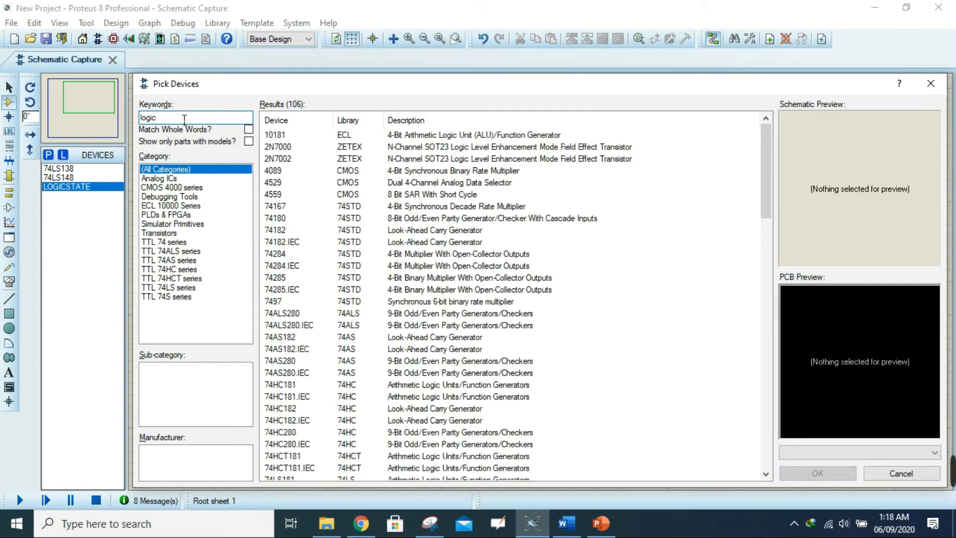
pyautogui.write('probe')
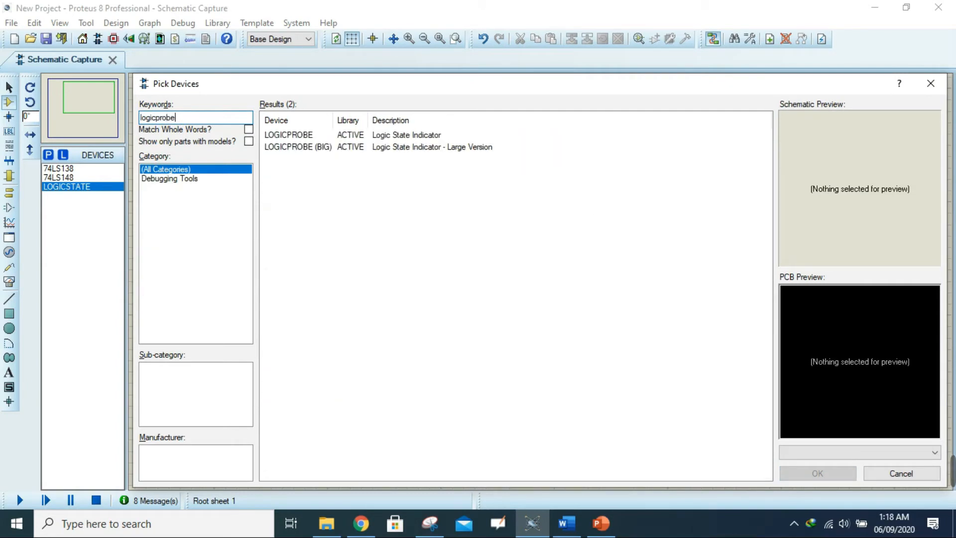
pyautogui.doubleClick(320, 139)
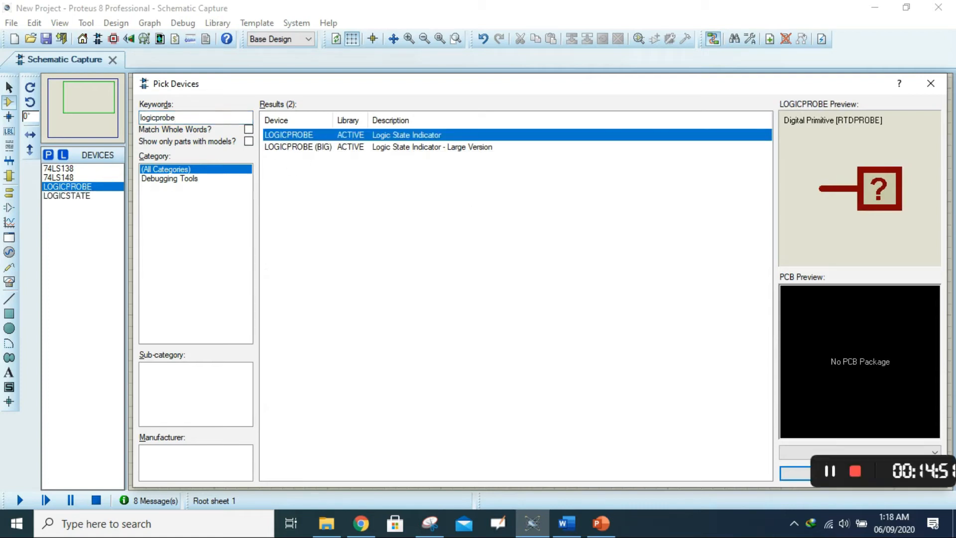
pyautogui.click(934, 88)
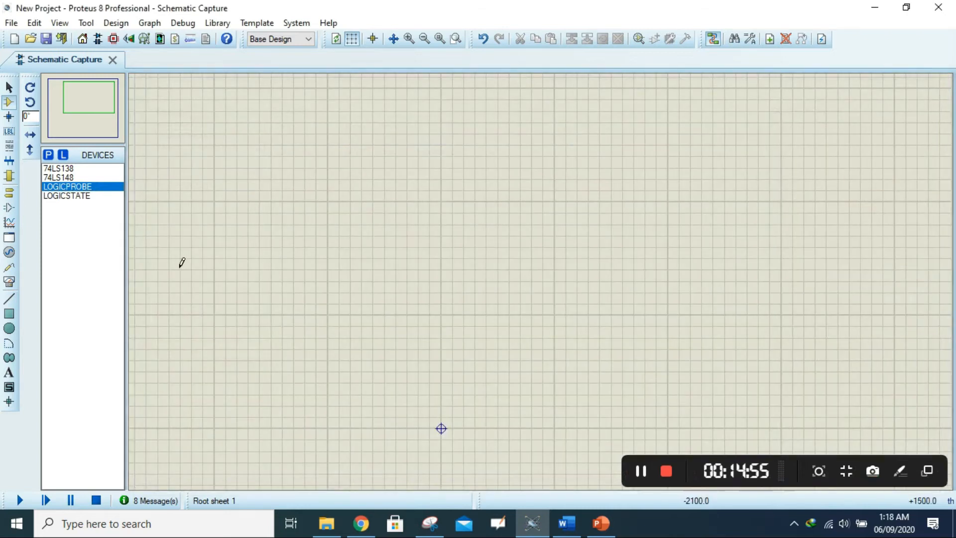
# Step: Check the decoder-encoder block diagram in the Word lab document, and place the 74LS138 decoder in the left half of the Proteus schematic
pyautogui.click(61, 169)
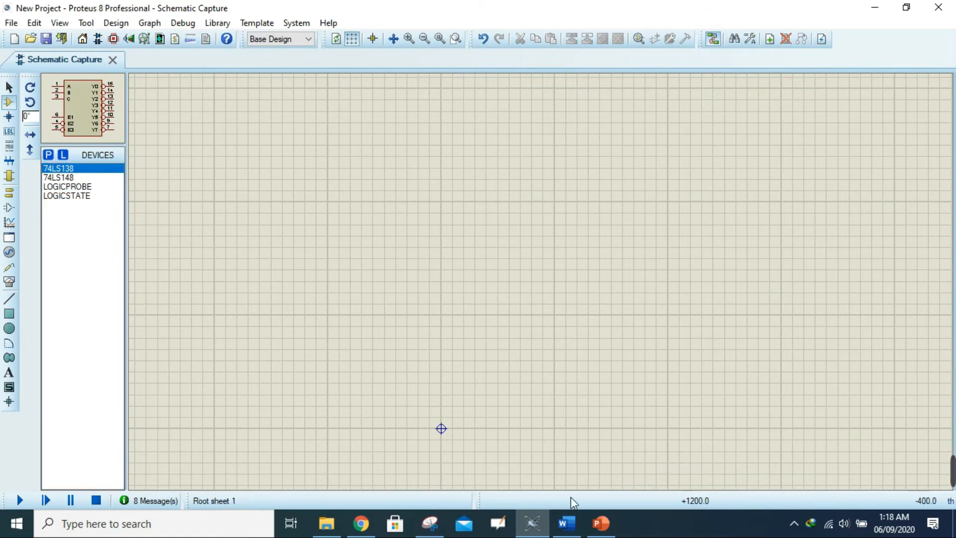
pyautogui.click(573, 525)
pyautogui.scroll(-6, 498, 229)
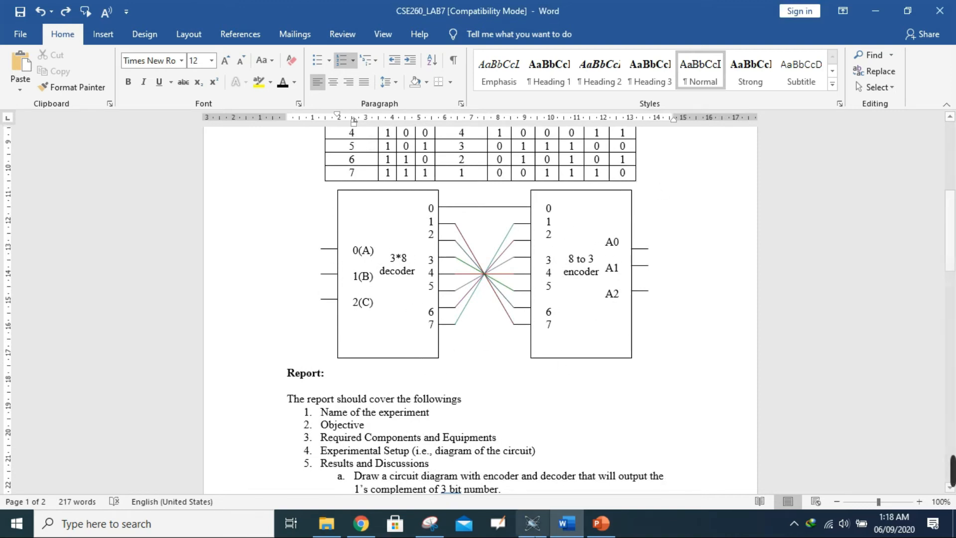
pyautogui.click(566, 523)
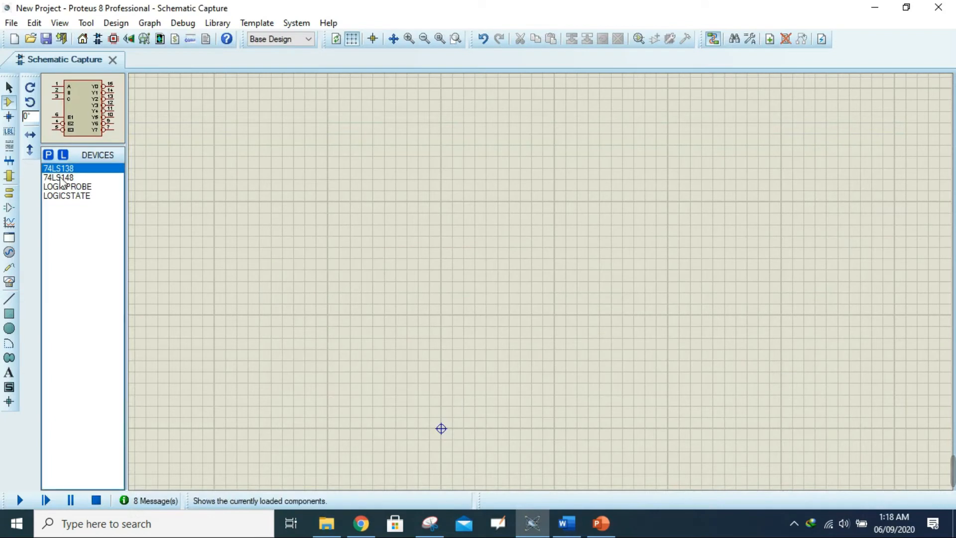
pyautogui.click(305, 201)
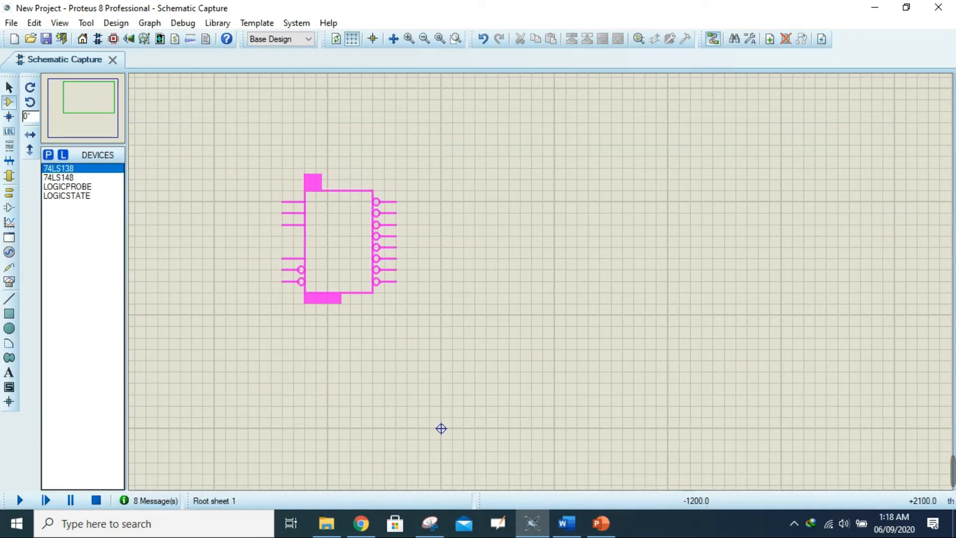
pyautogui.click(319, 217)
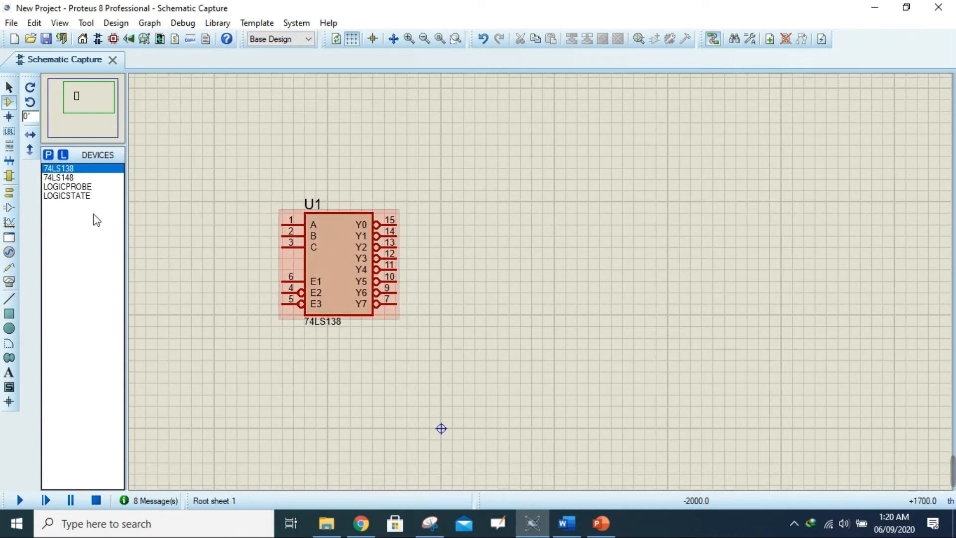
# Step: Place the 74LS148 encoder in the right half of the sheet, roughly level with the 74LS138
pyautogui.click(69, 179)
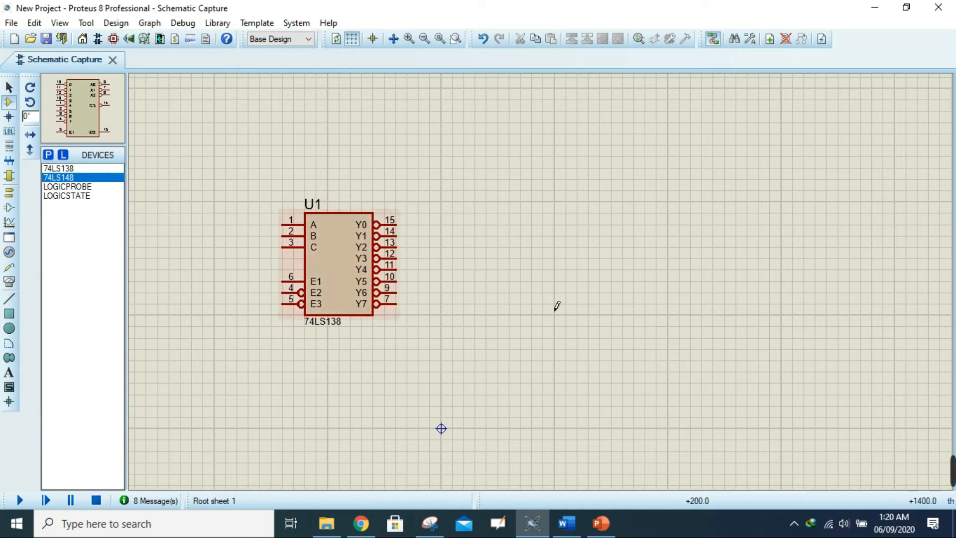
pyautogui.click(679, 246)
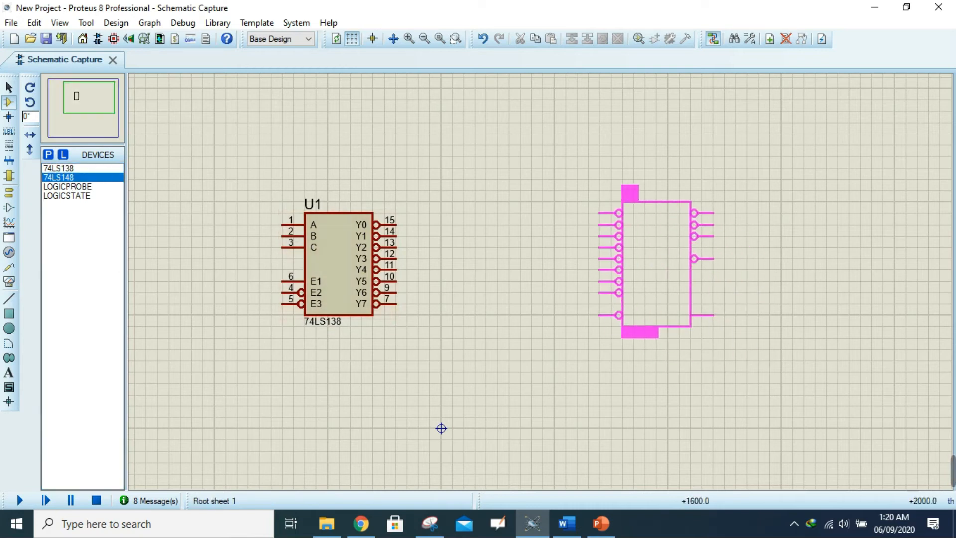
pyautogui.click(619, 213)
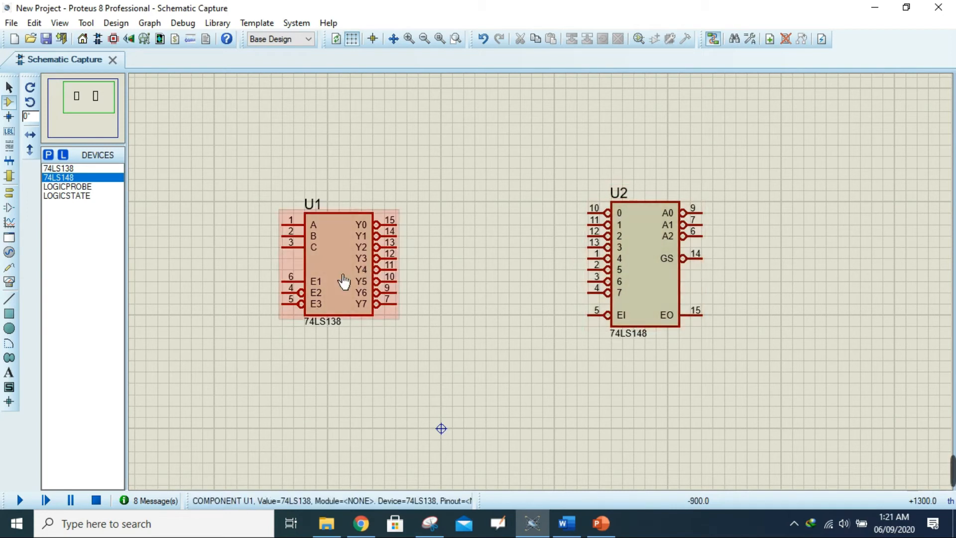
# Step: Place three LOGICSTATE sources in a vertical column to the left of the 74LS138 decoder
pyautogui.click(78, 196)
pyautogui.click(257, 209)
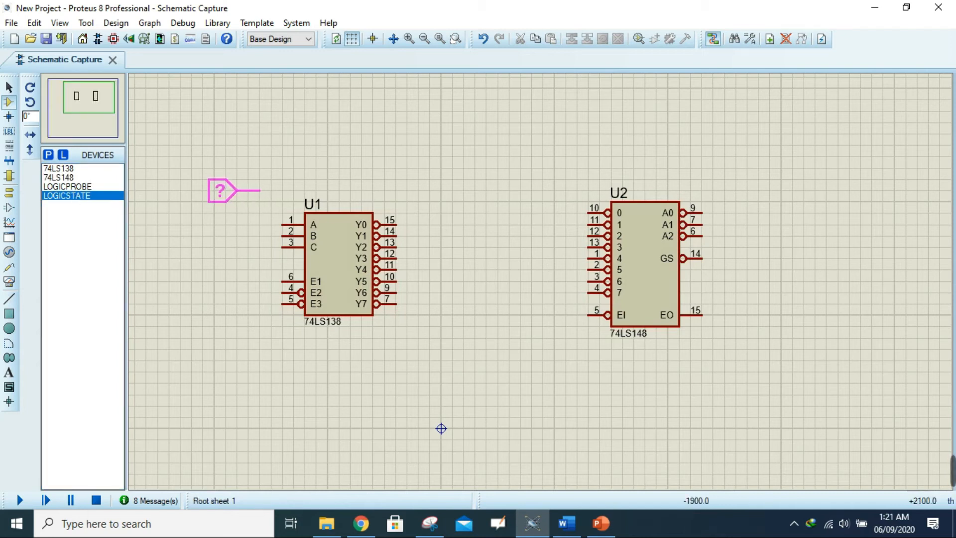
pyautogui.click(240, 202)
pyautogui.click(227, 236)
pyautogui.click(232, 234)
pyautogui.click(224, 261)
pyautogui.click(234, 268)
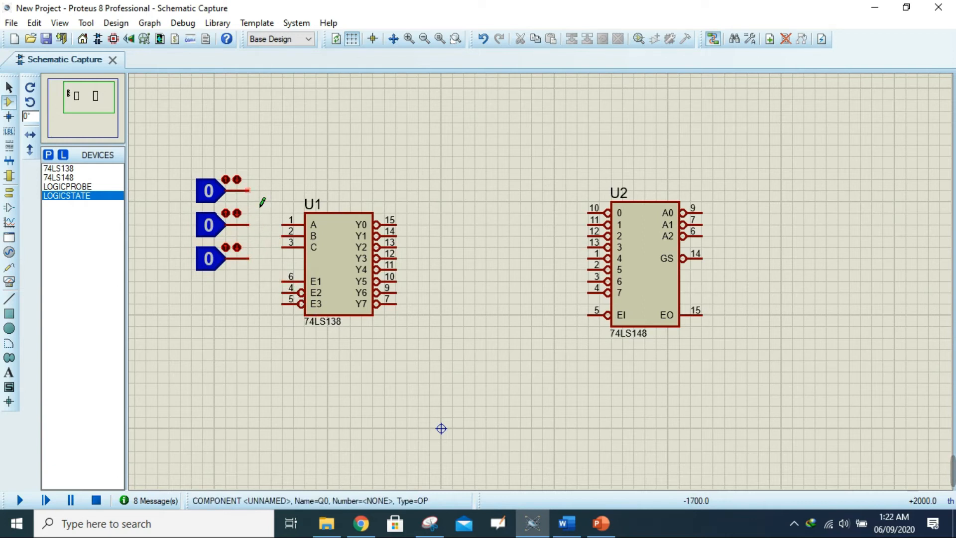
# Step: Wire the three logic states from top to bottom to inputs A, B and C of the 74LS138
pyautogui.click(248, 189)
pyautogui.click(282, 224)
pyautogui.click(248, 224)
pyautogui.click(284, 231)
pyautogui.click(249, 258)
pyautogui.click(284, 243)
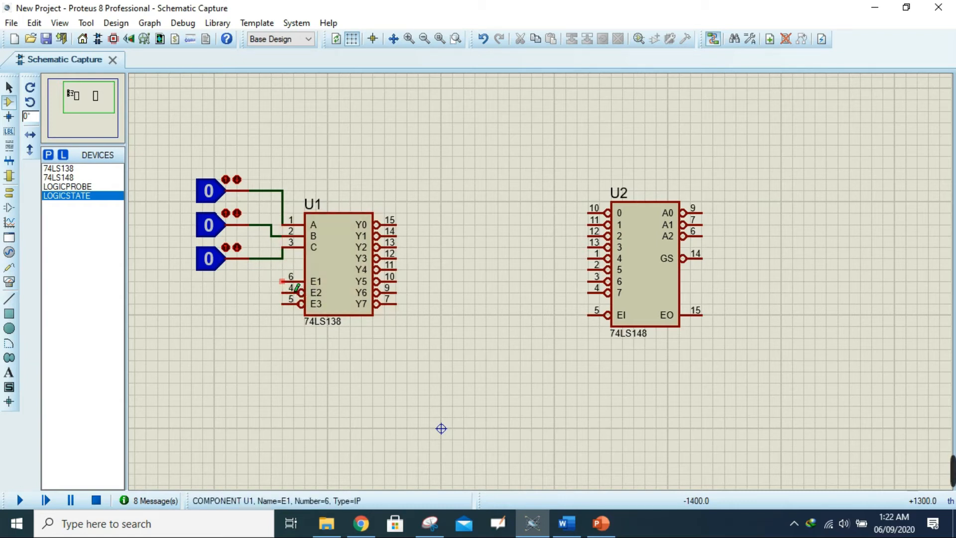
# Step: Place a POWER terminal below and left of the logic states and wire it to the decoder's E1 pin
pyautogui.click(9, 193)
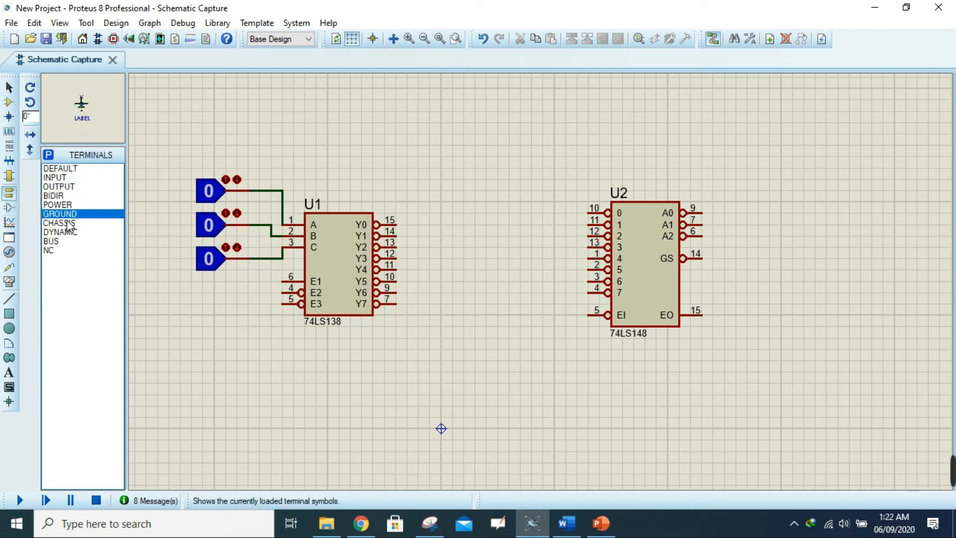
pyautogui.click(57, 205)
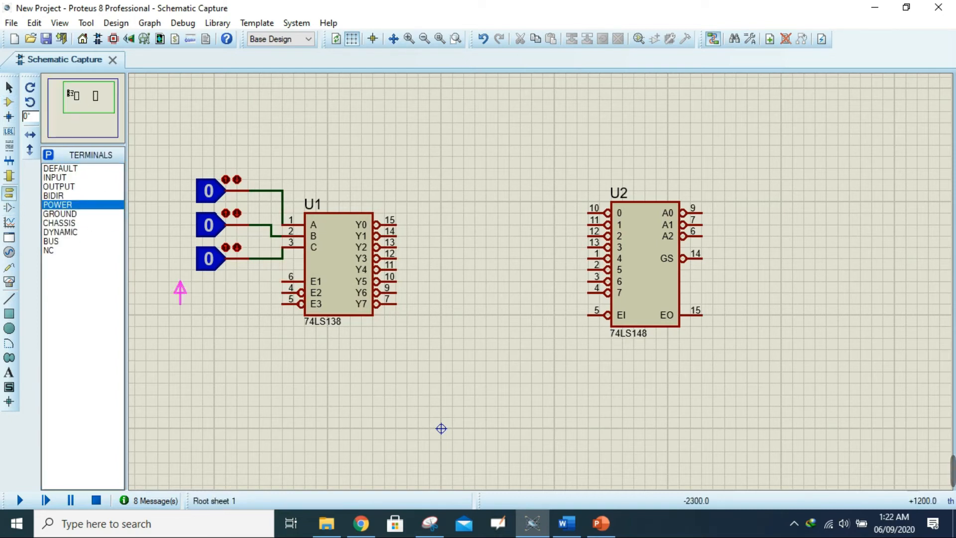
pyautogui.click(158, 290)
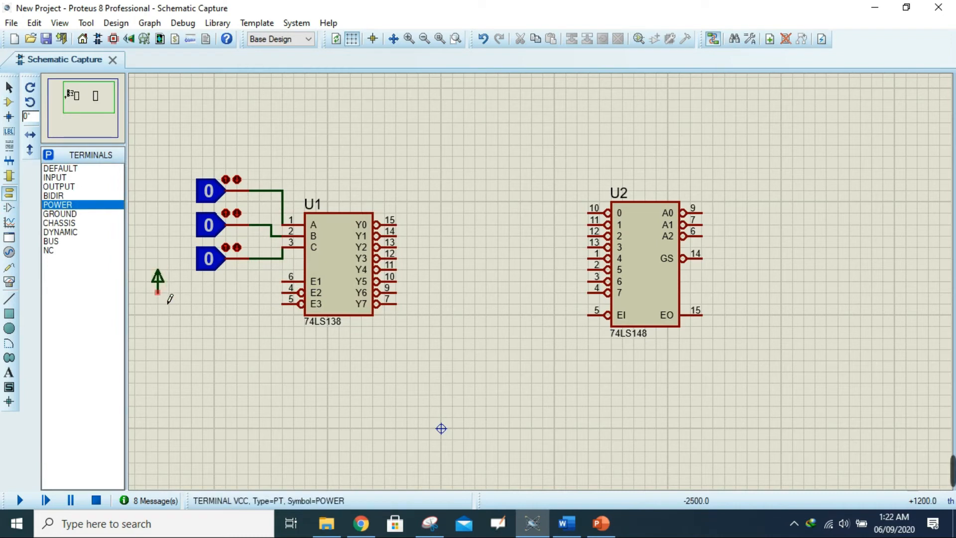
pyautogui.click(158, 293)
pyautogui.click(290, 288)
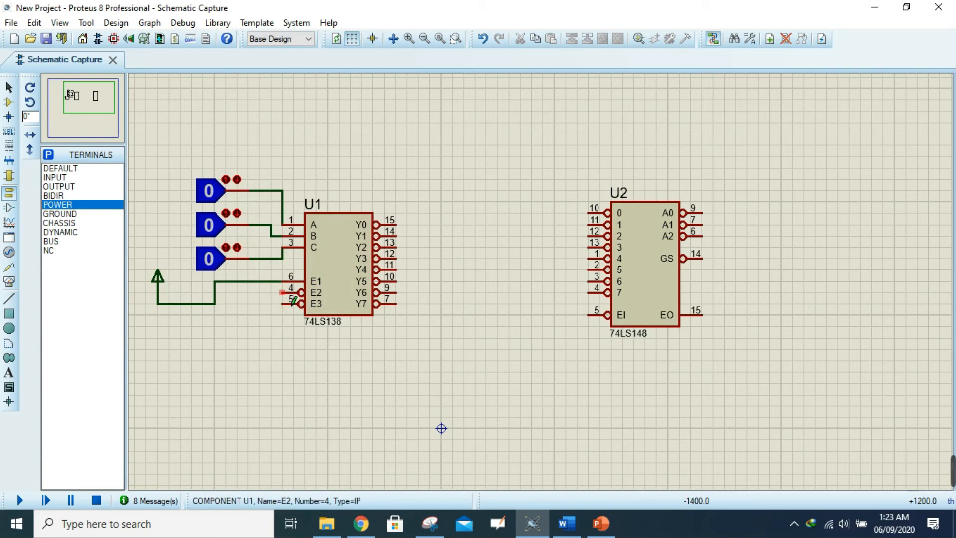
# Step: Place a GROUND terminal below the decoder's enable inputs and wire both E2 and E3 to it
pyautogui.click(62, 213)
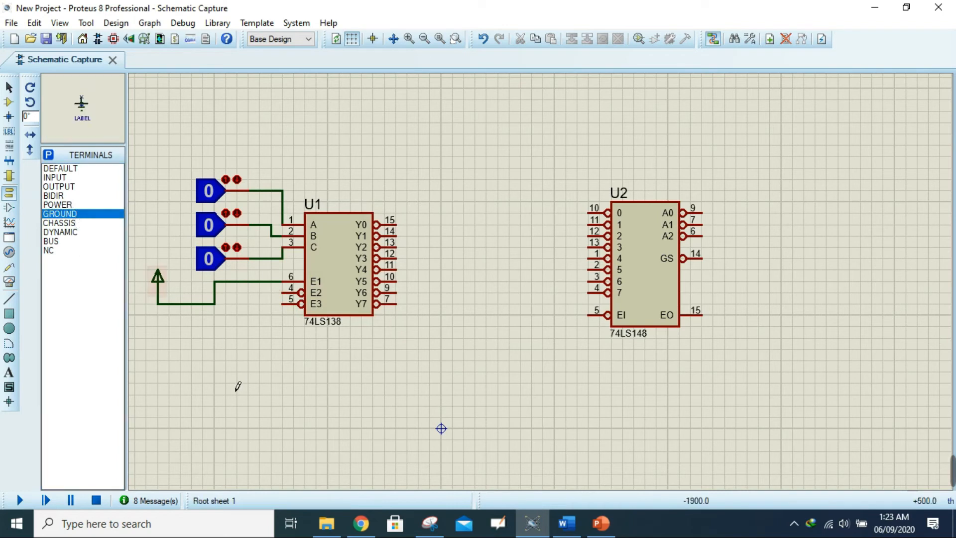
pyautogui.click(226, 342)
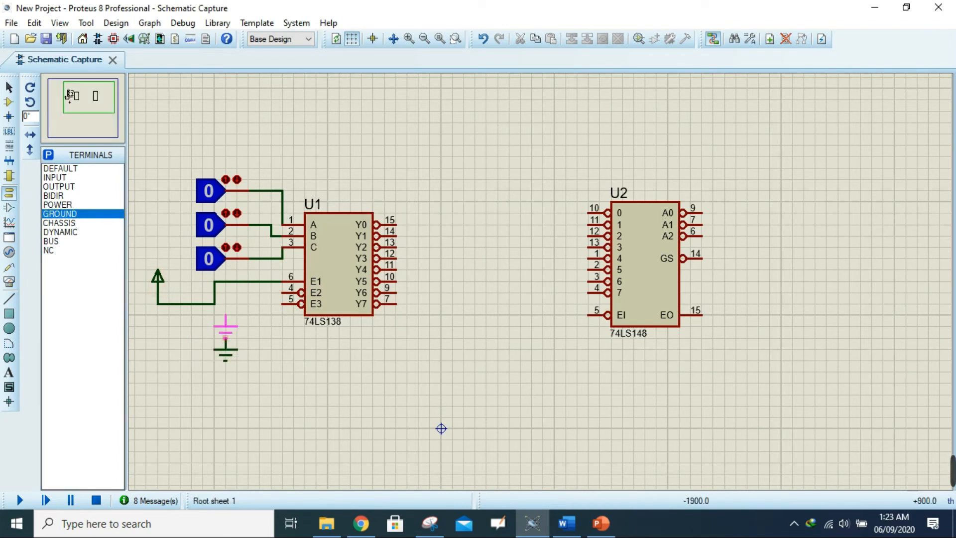
pyautogui.click(289, 298)
pyautogui.click(233, 347)
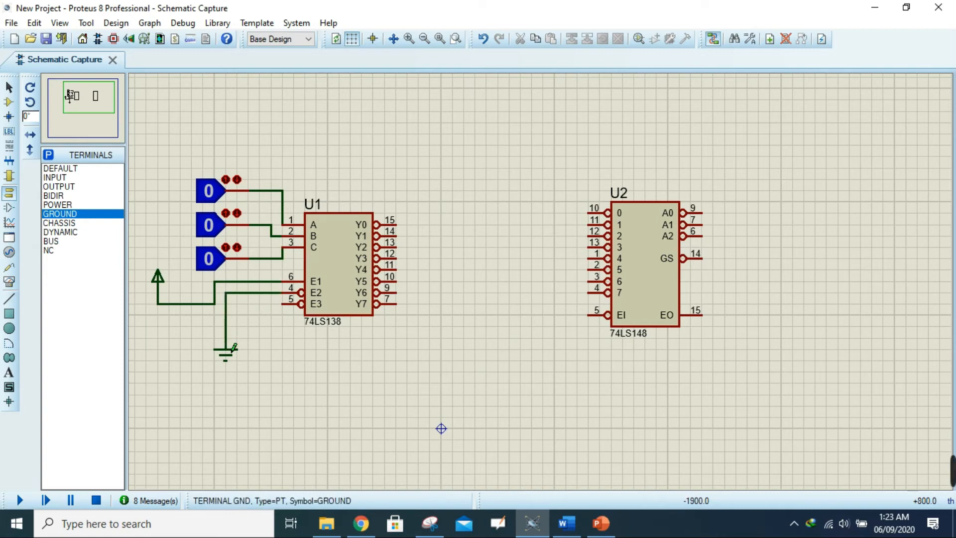
pyautogui.click(289, 303)
pyautogui.click(225, 304)
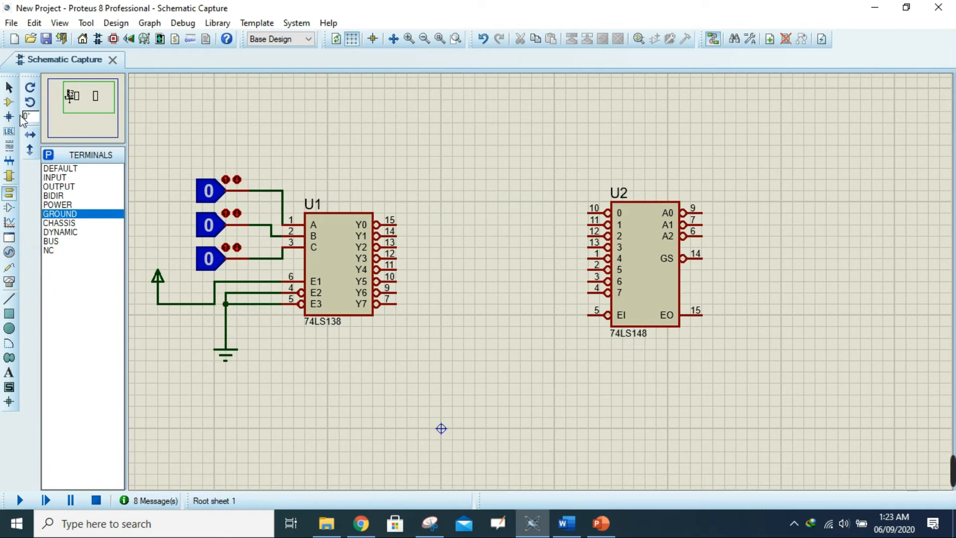
# Step: Examine the decoder-to-encoder cross wiring in the CSE260_LAB7 Word document, enlarged to 130%, and compare it with the Proteus schematic
pyautogui.click(9, 102)
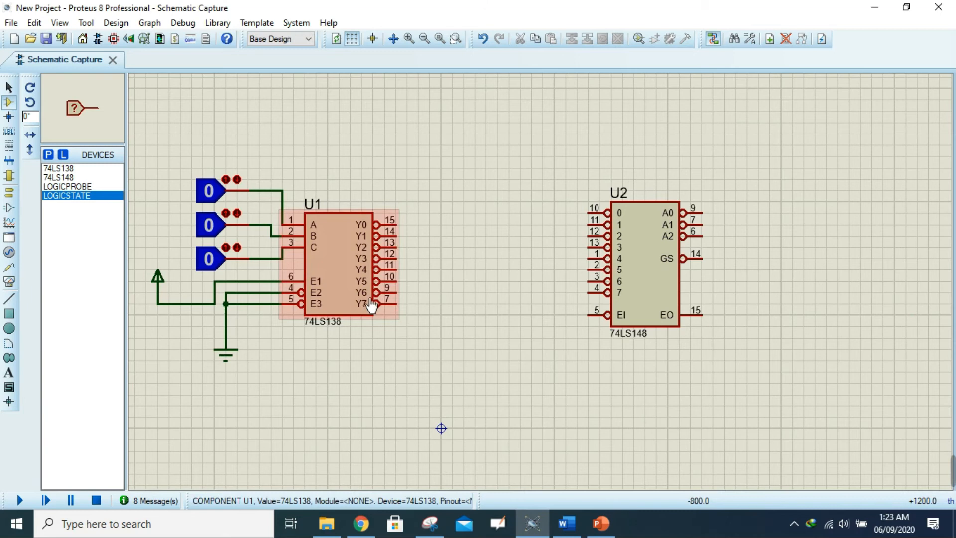
pyautogui.click(575, 529)
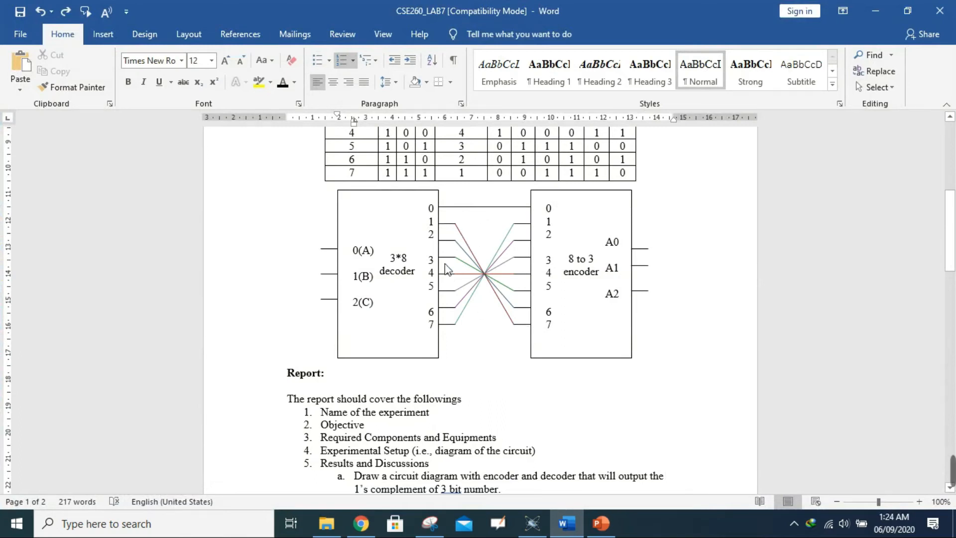
pyautogui.moveTo(564, 534)
pyautogui.click(532, 522)
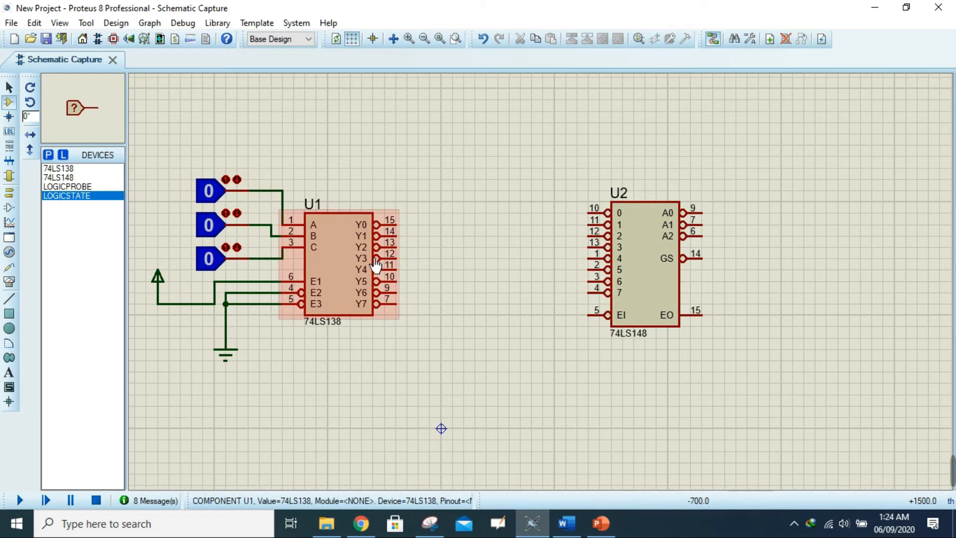
pyautogui.click(566, 523)
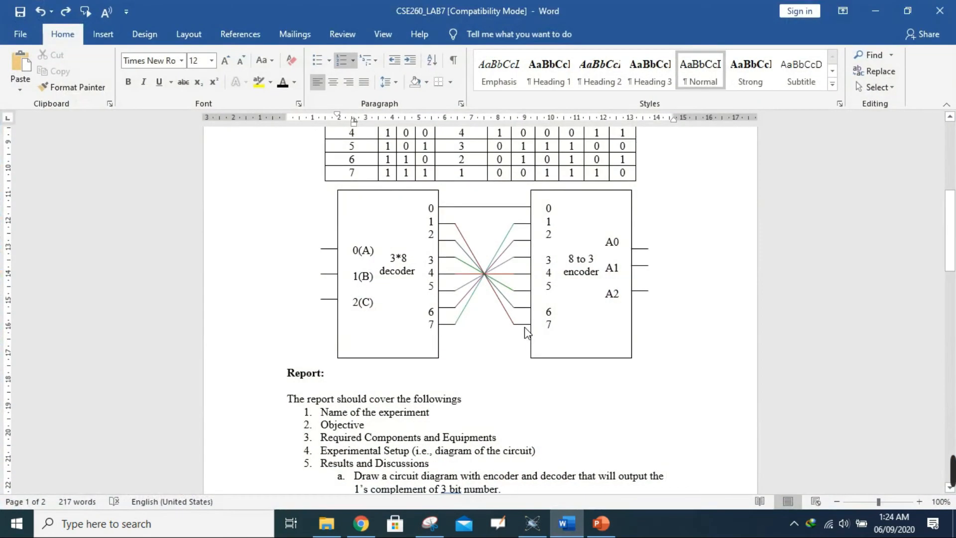
pyautogui.keyDown('ctrl'); pyautogui.scroll(3, 527, 333); pyautogui.keyUp('ctrl')
pyautogui.scroll(3, 506, 271)
pyautogui.click(501, 431)
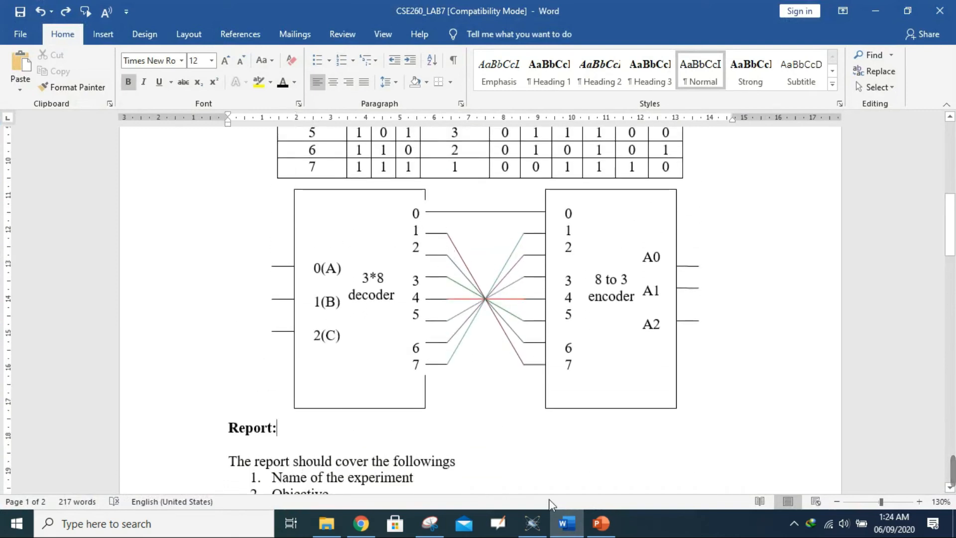
# Step: Compare the decoder-to-encoder cross wiring in the Word document and on PowerPoint slide 8 with the pins of the Proteus schematic
pyautogui.click(566, 521)
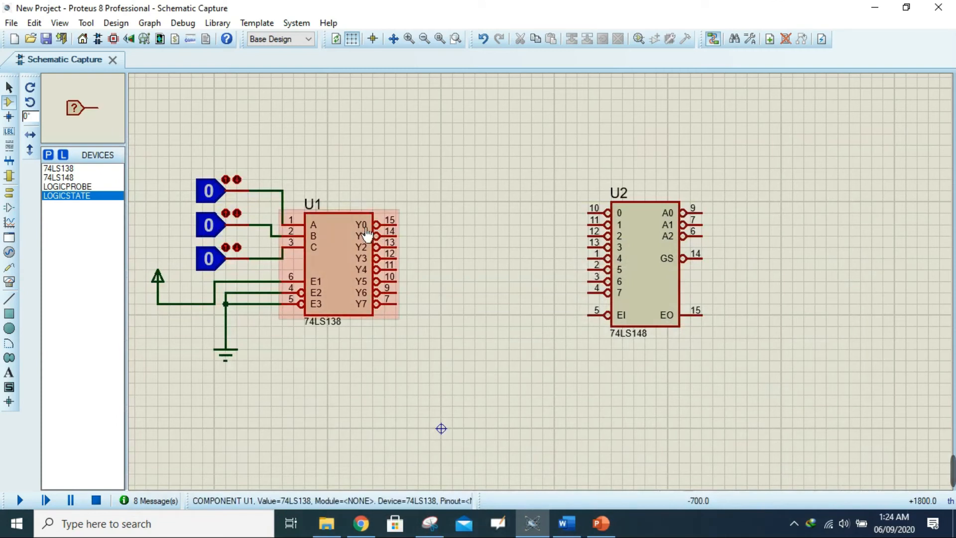
pyautogui.click(529, 525)
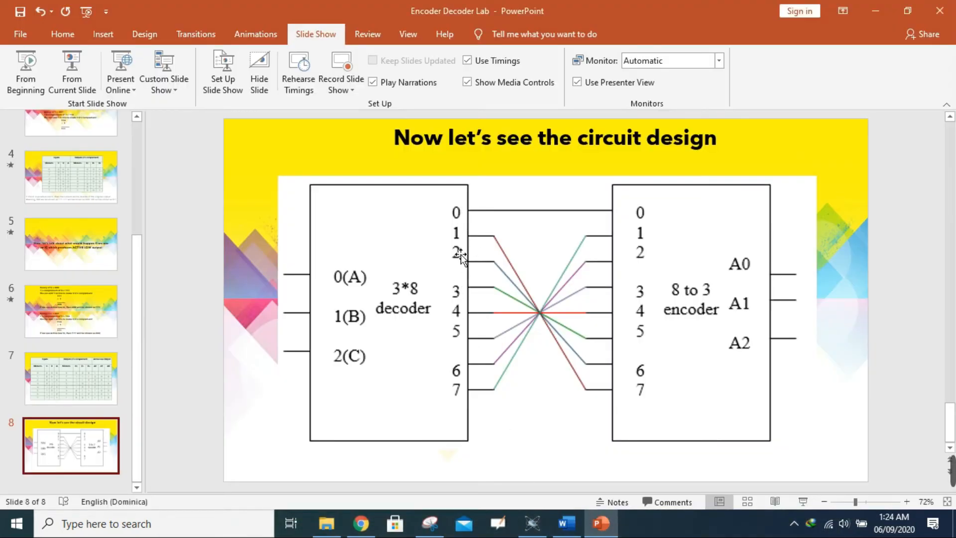
pyautogui.click(531, 523)
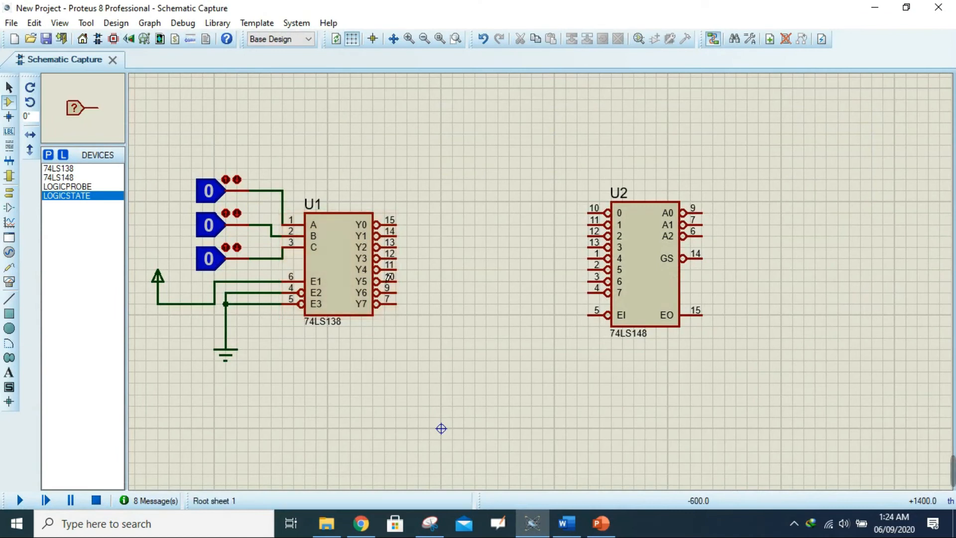
pyautogui.click(566, 523)
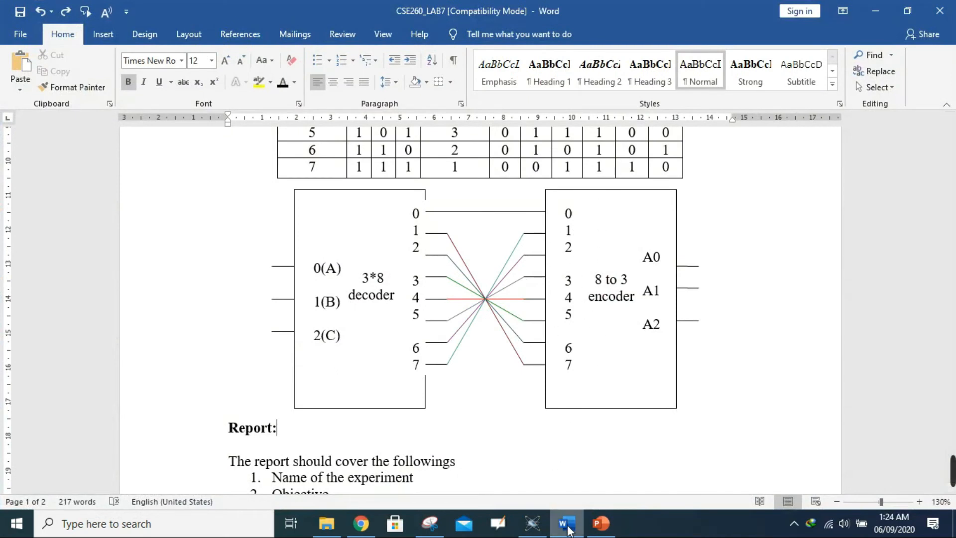
pyautogui.click(532, 522)
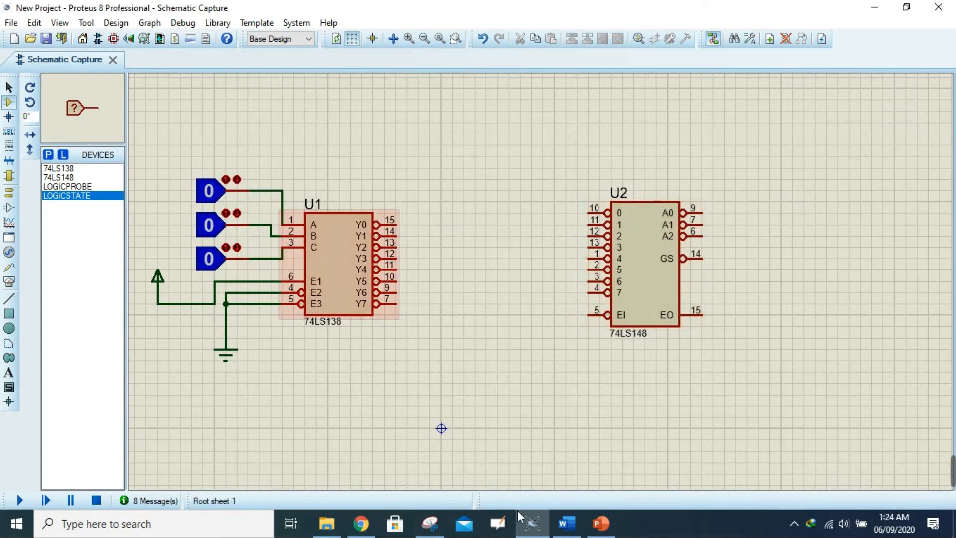
pyautogui.click(566, 523)
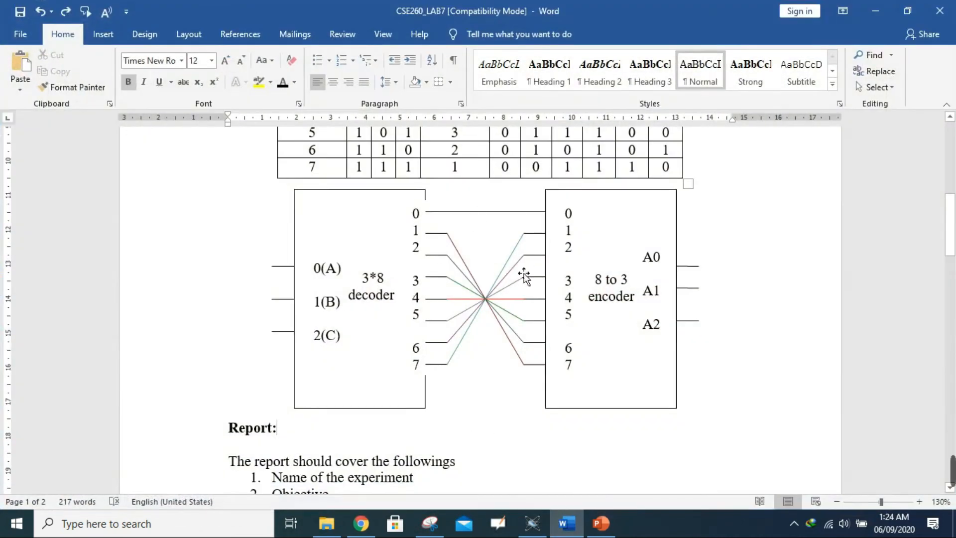
pyautogui.click(567, 522)
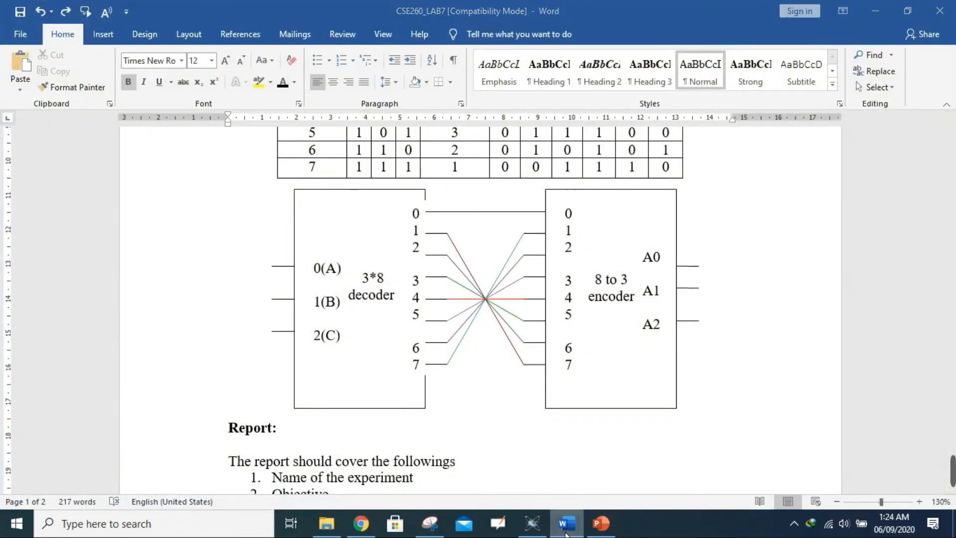
# Step: In Proteus, wire decoder outputs Y0, Y1 and Y2 to encoder inputs 0, 7 and 6, and check the wiring against the Word diagram
pyautogui.click(397, 225)
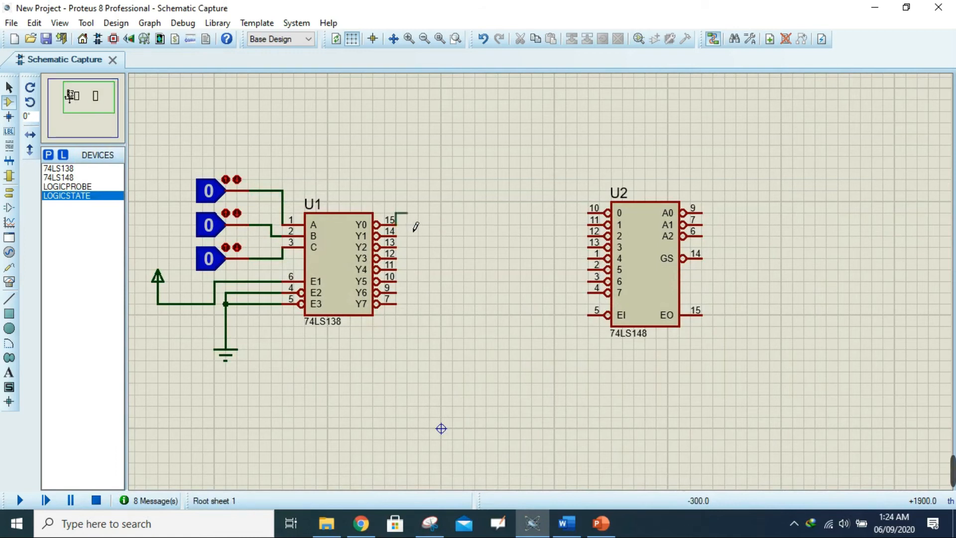
pyautogui.click(590, 214)
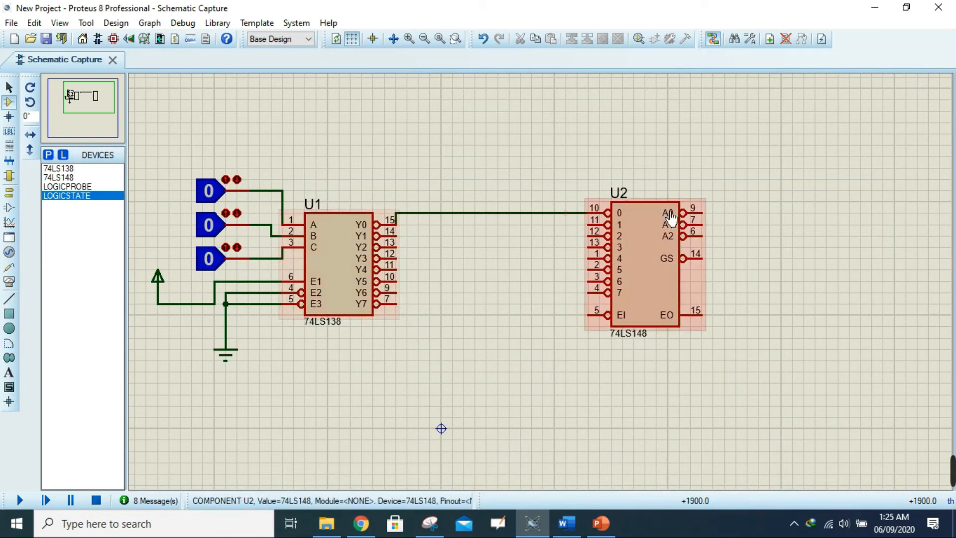
pyautogui.click(407, 247)
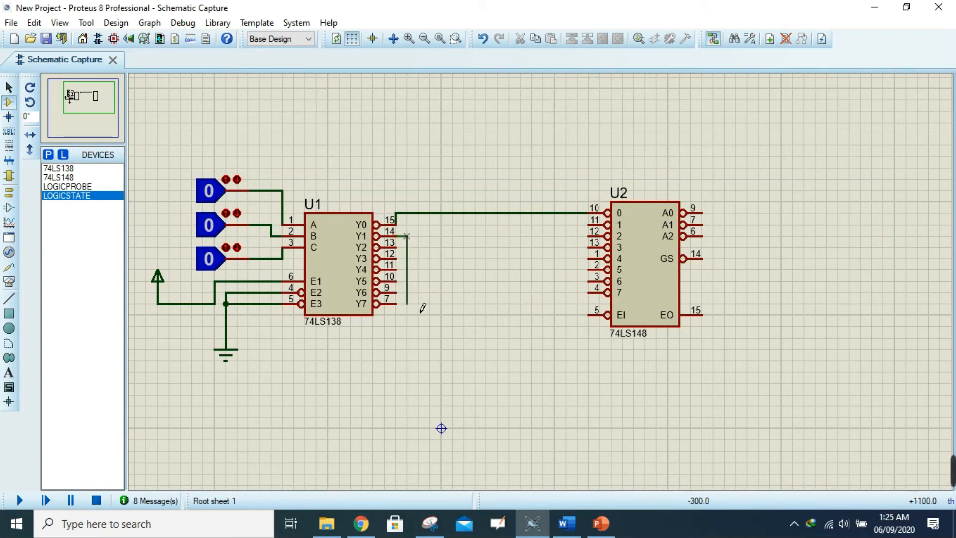
pyautogui.click(595, 306)
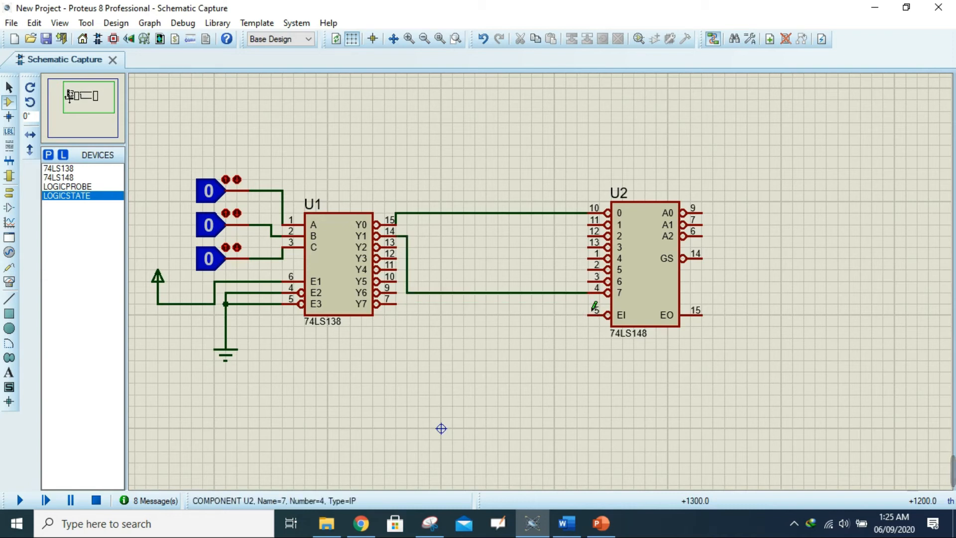
pyautogui.click(407, 256)
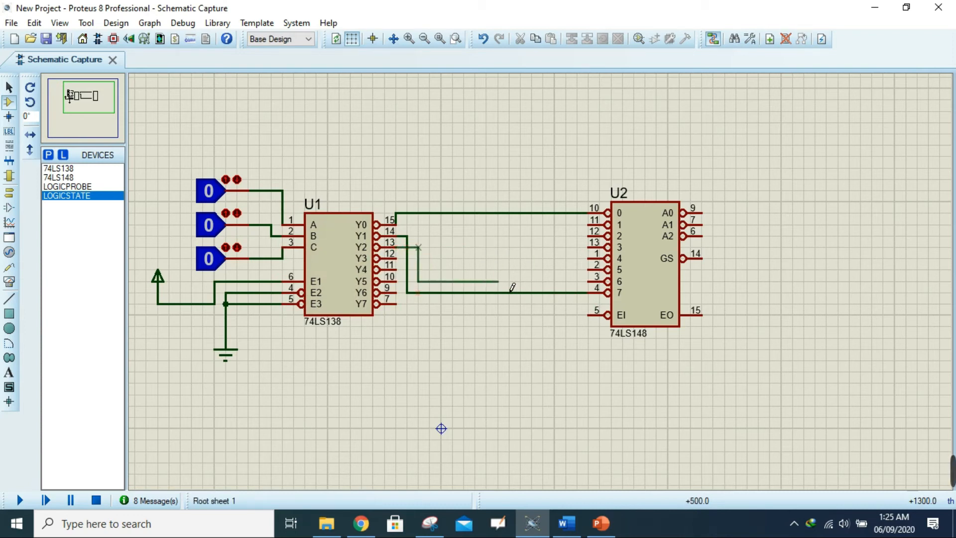
pyautogui.click(600, 290)
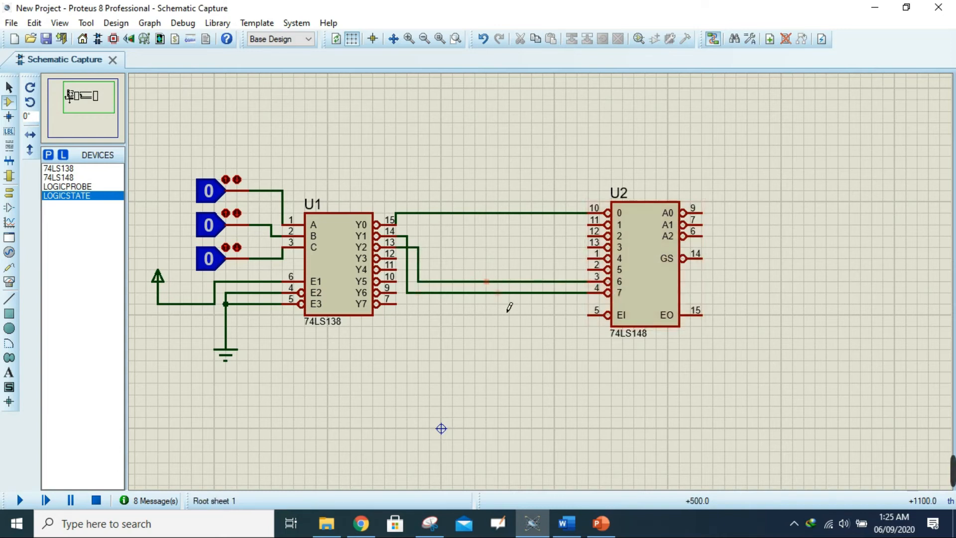
pyautogui.click(566, 523)
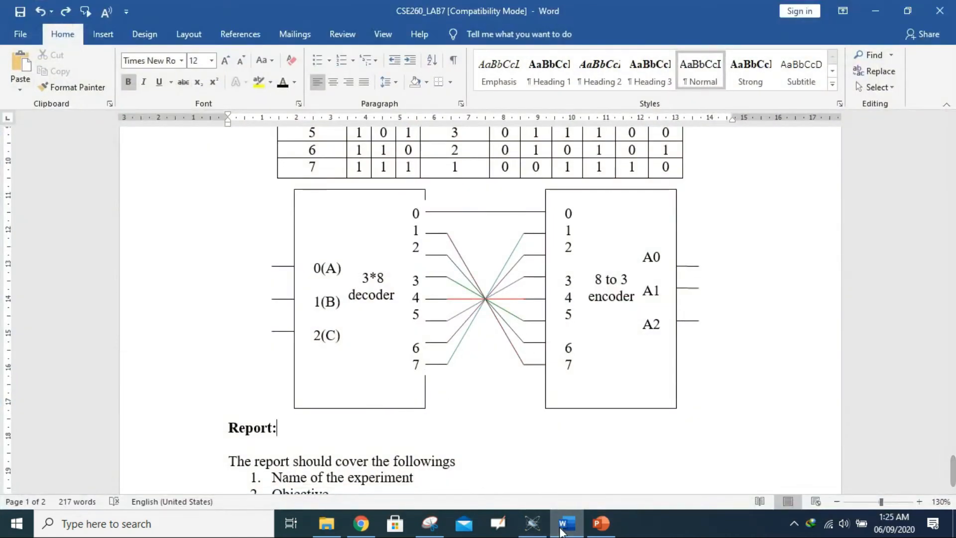
pyautogui.click(561, 531)
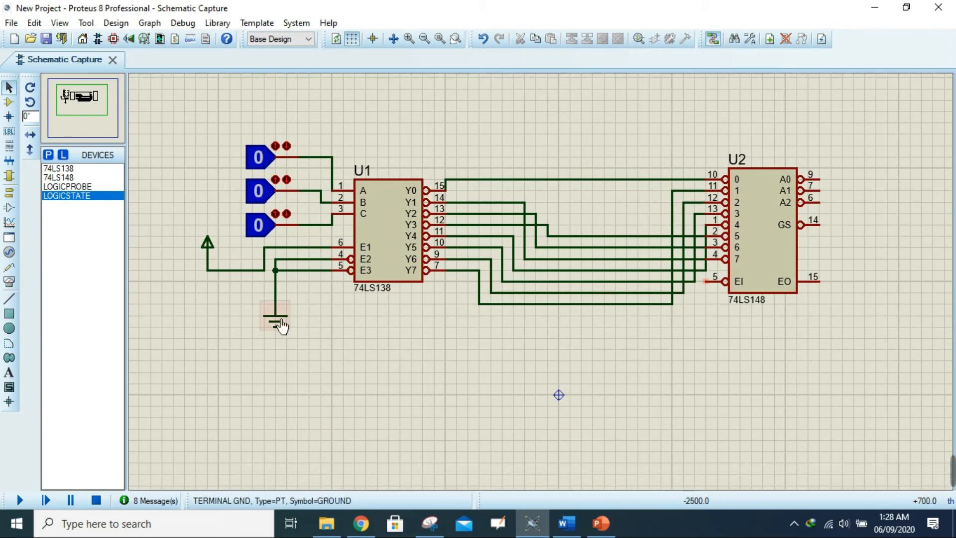
# Step: Wire the 74LS148's EI pin to the vertical ground wire below the decoder's enable inputs
pyautogui.click(705, 281)
pyautogui.click(275, 293)
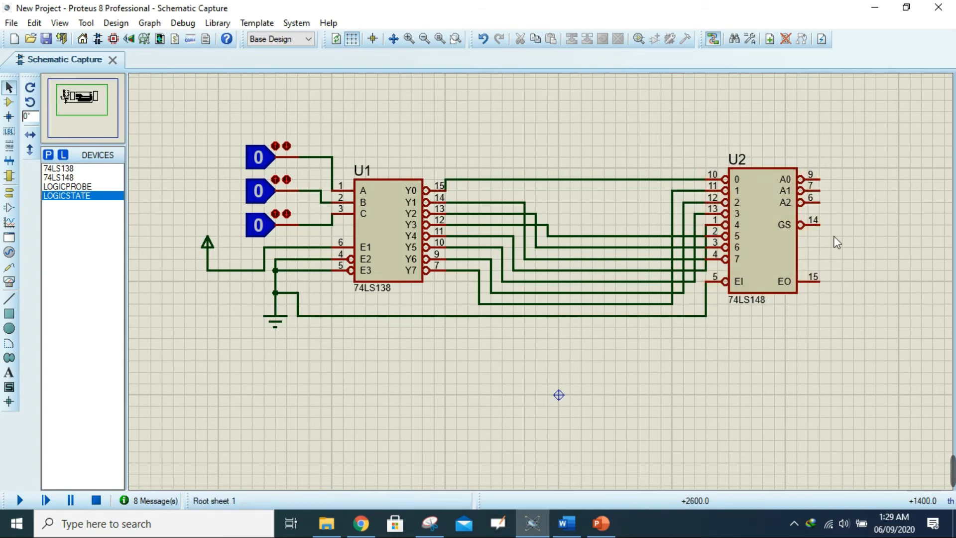
# Step: Place three LOGICPROBE components in a vertical column to the right of the 74LS148 outputs
pyautogui.click(87, 186)
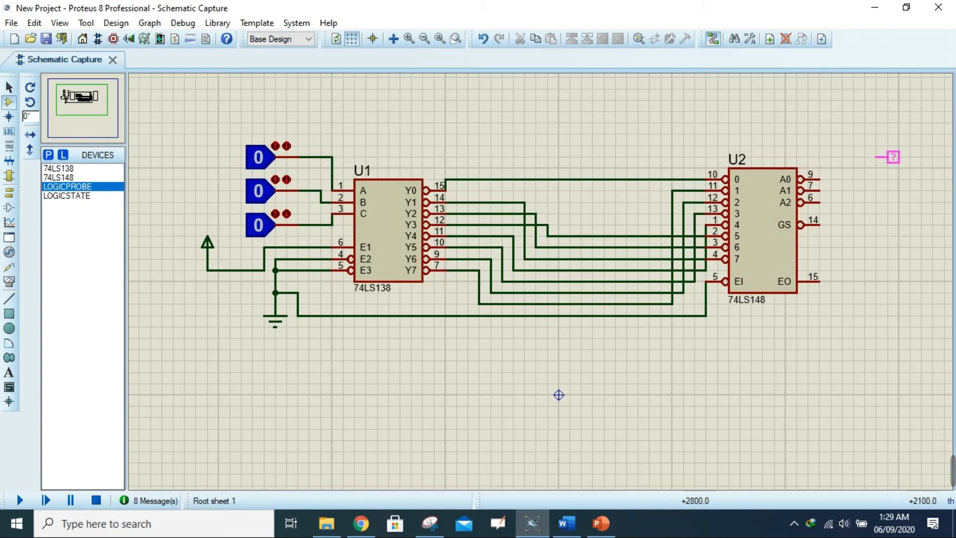
pyautogui.click(881, 157)
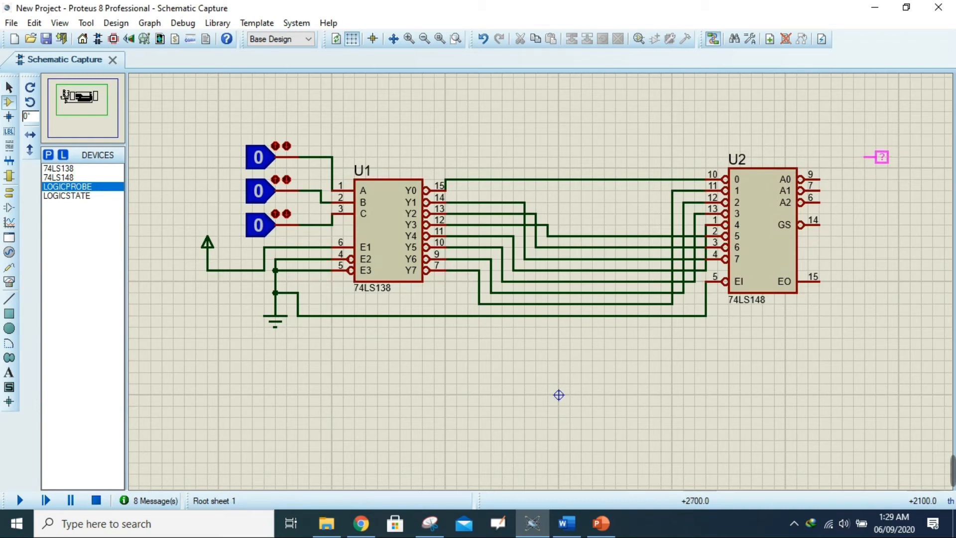
pyautogui.click(881, 190)
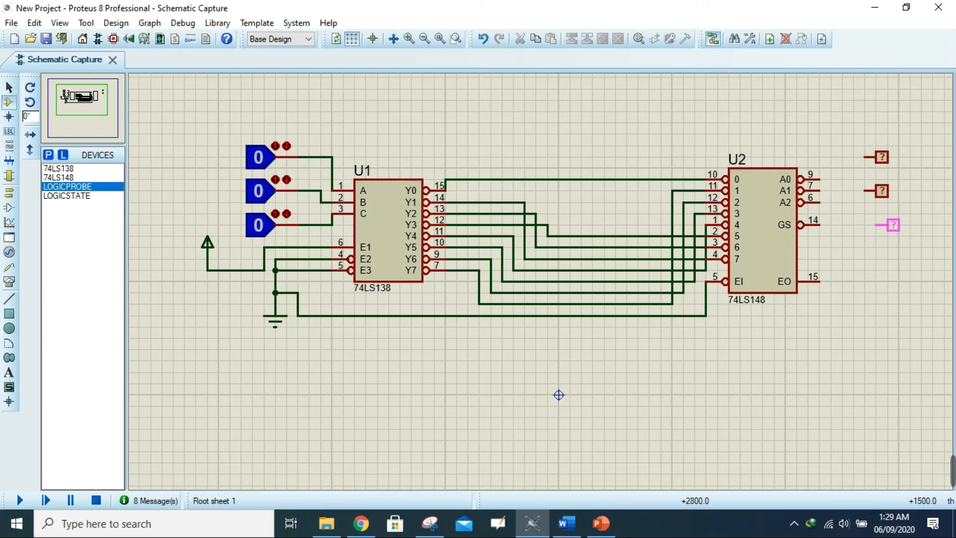
pyautogui.click(881, 225)
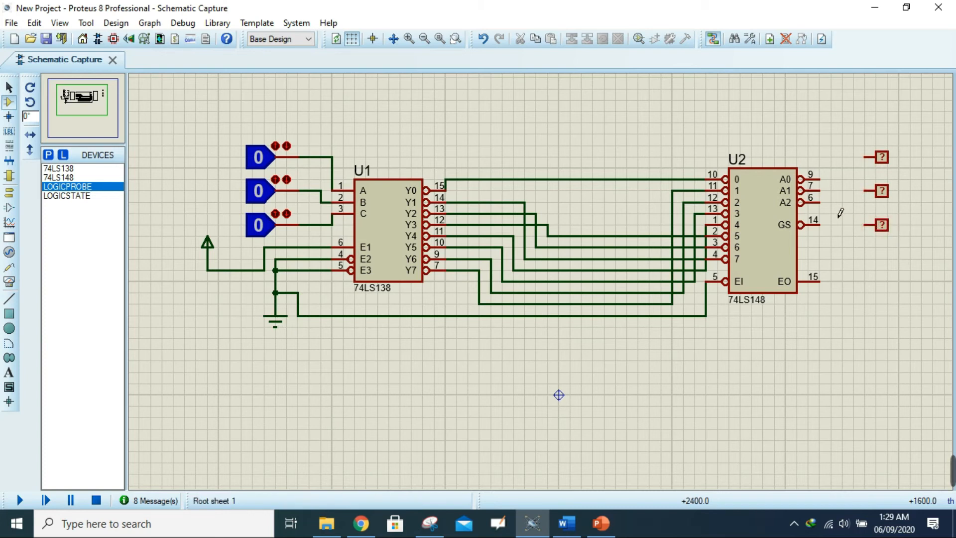
# Step: Wire encoder outputs A0, A1 and A2 to the three logic probes from top to bottom
pyautogui.click(819, 178)
pyautogui.click(865, 157)
pyautogui.click(819, 191)
pyautogui.click(864, 190)
pyautogui.click(818, 202)
pyautogui.click(864, 225)
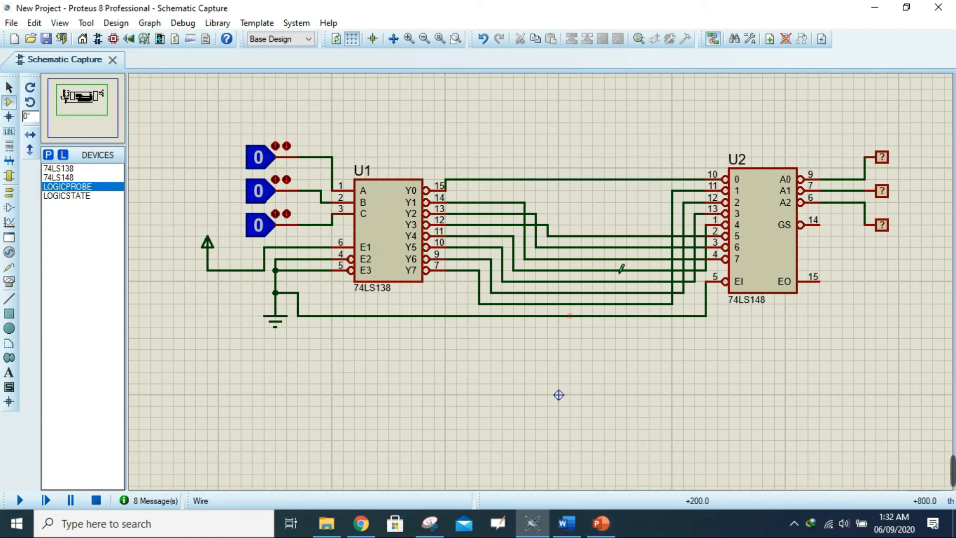
# Step: Review the truth table on PowerPoint slide 7, run the Proteus simulation with all inputs at 0 and compare the probes with the table
pyautogui.click(602, 525)
pyautogui.click(102, 386)
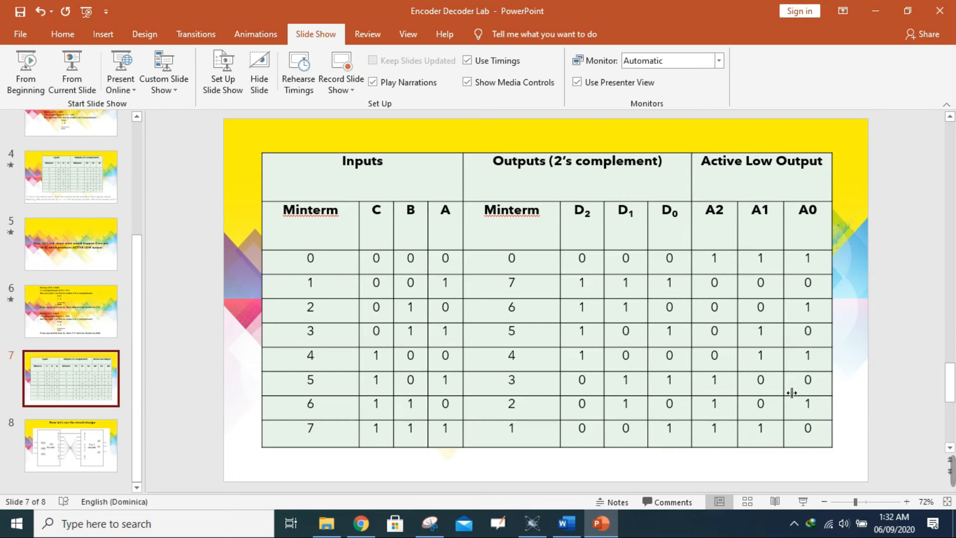
pyautogui.click(532, 523)
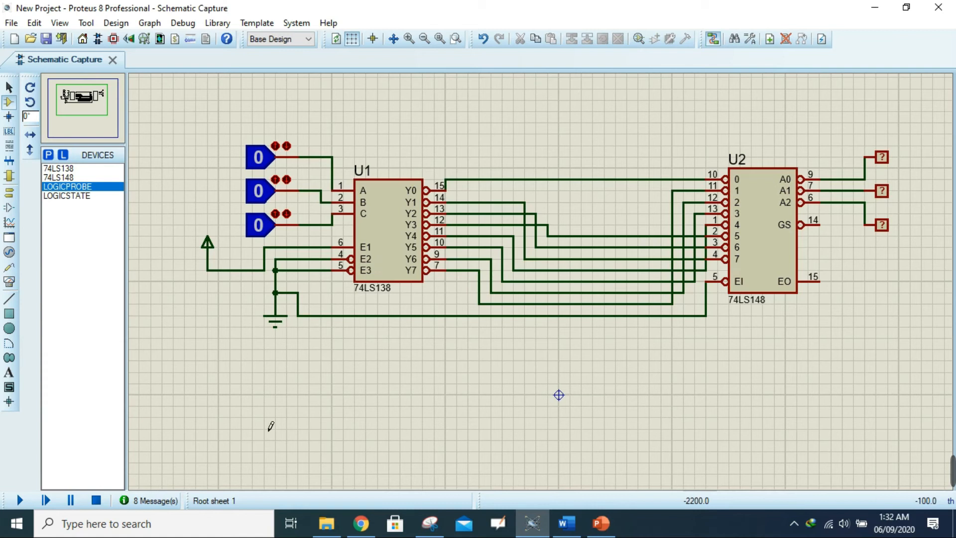
pyautogui.click(18, 501)
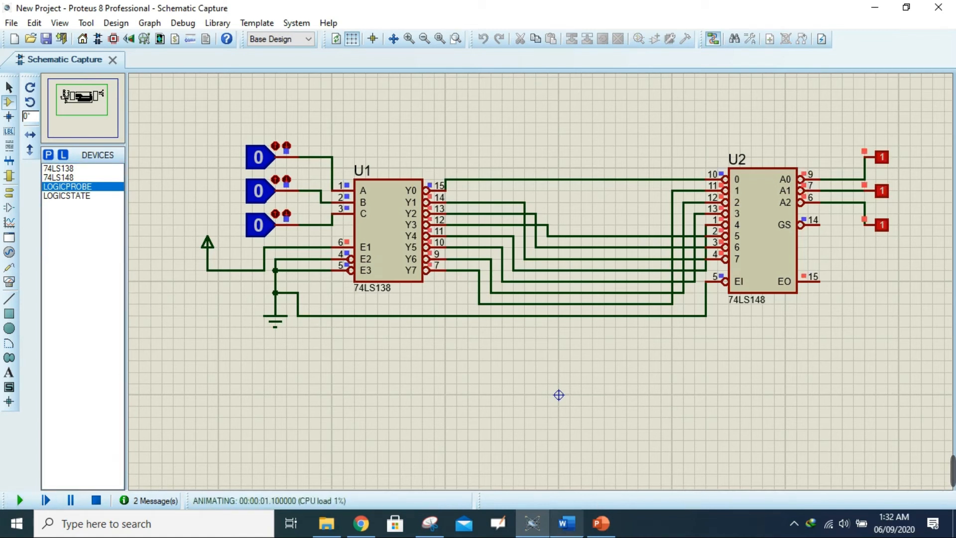
pyautogui.click(602, 522)
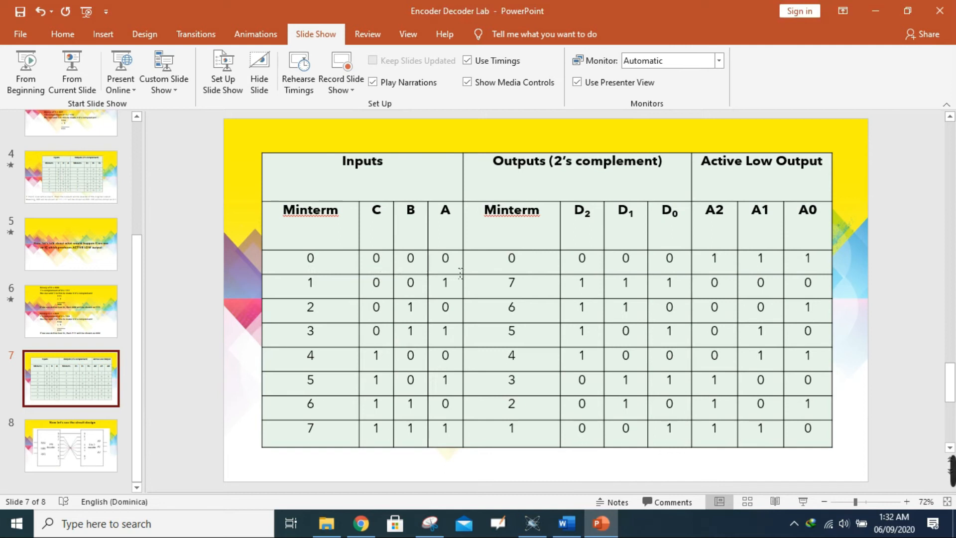
pyautogui.click(540, 529)
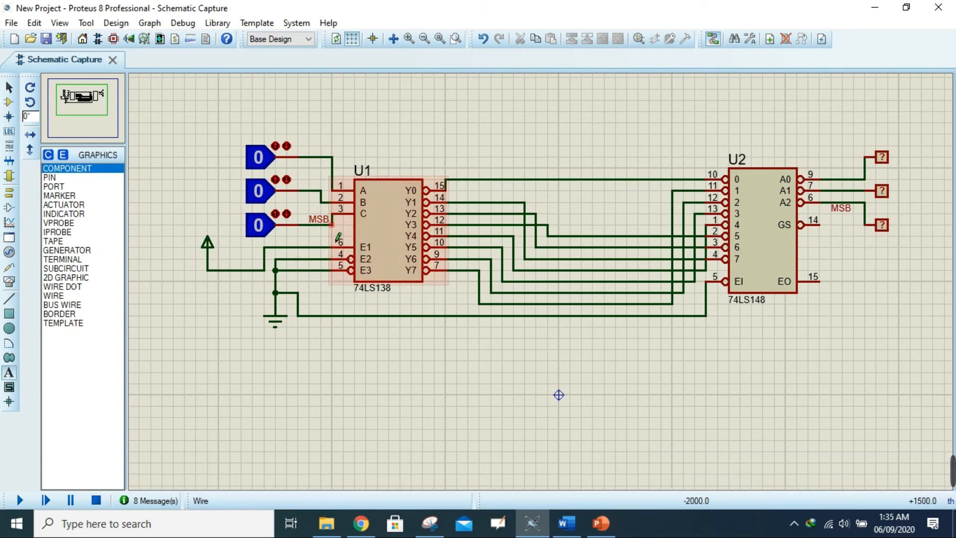
# Step: Simulate the schematic with its MSB labels in place and check the all-zero input case against the PowerPoint truth table
pyautogui.click(20, 500)
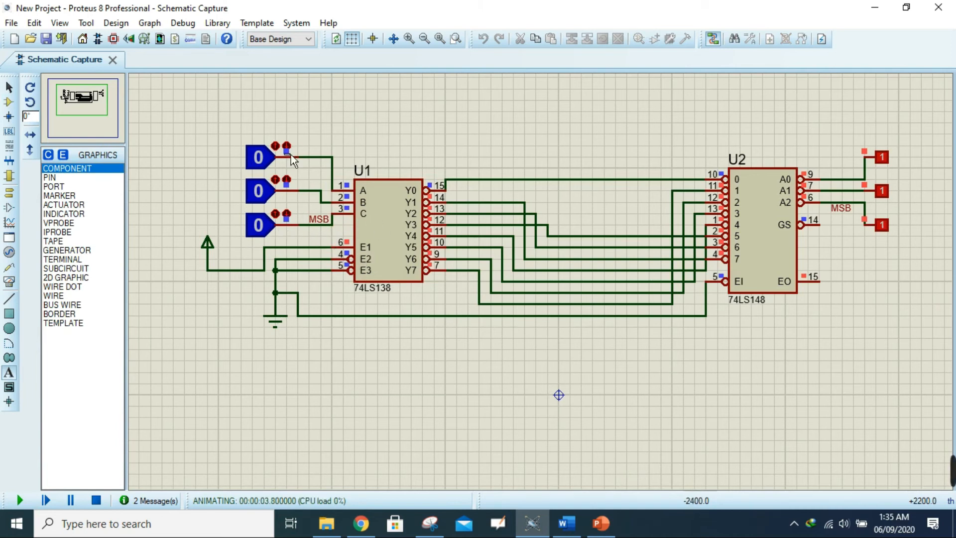
pyautogui.click(601, 522)
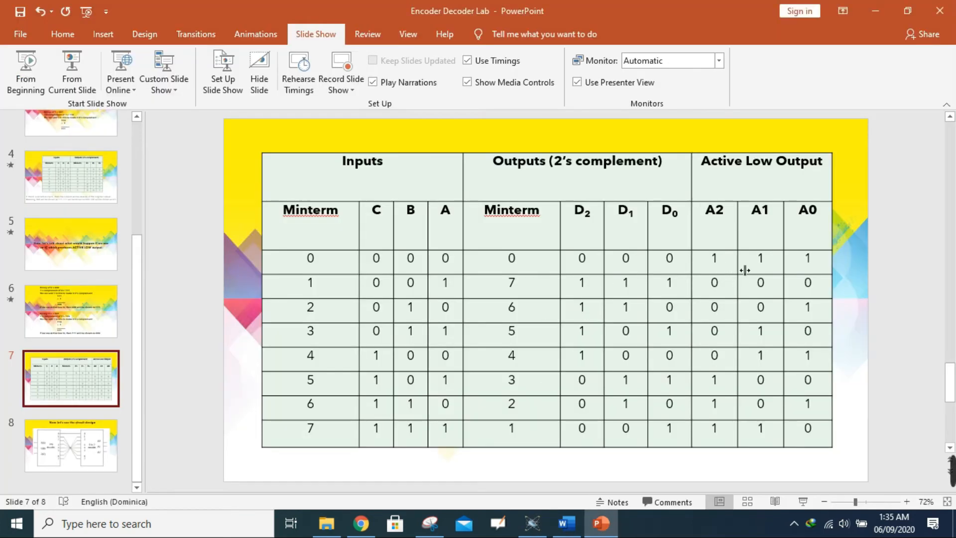
pyautogui.moveTo(604, 527)
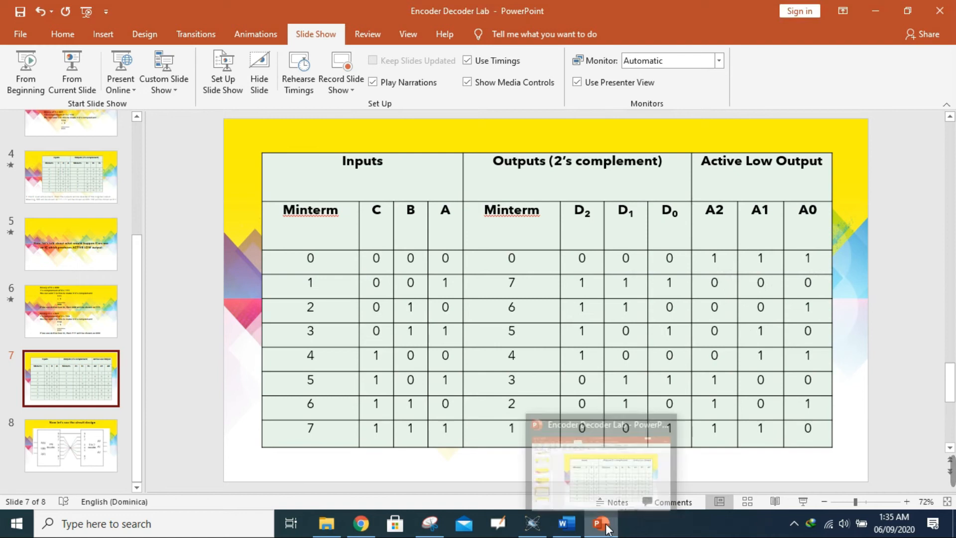
pyautogui.click(607, 525)
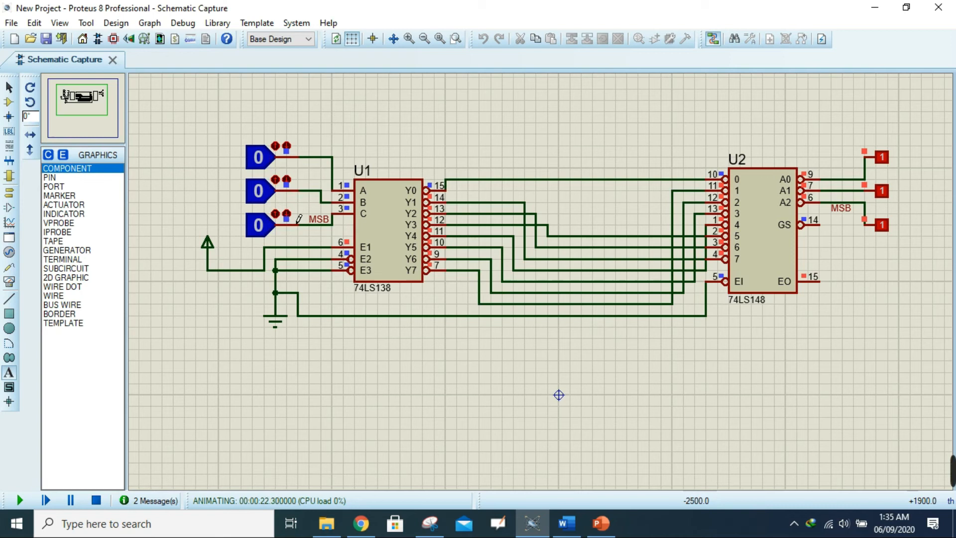
# Step: Select the D2 to D0 cells, then the A2 to A0 cells, in the PowerPoint table's minterm 0 row and compare them with the Proteus probes
pyautogui.click(601, 525)
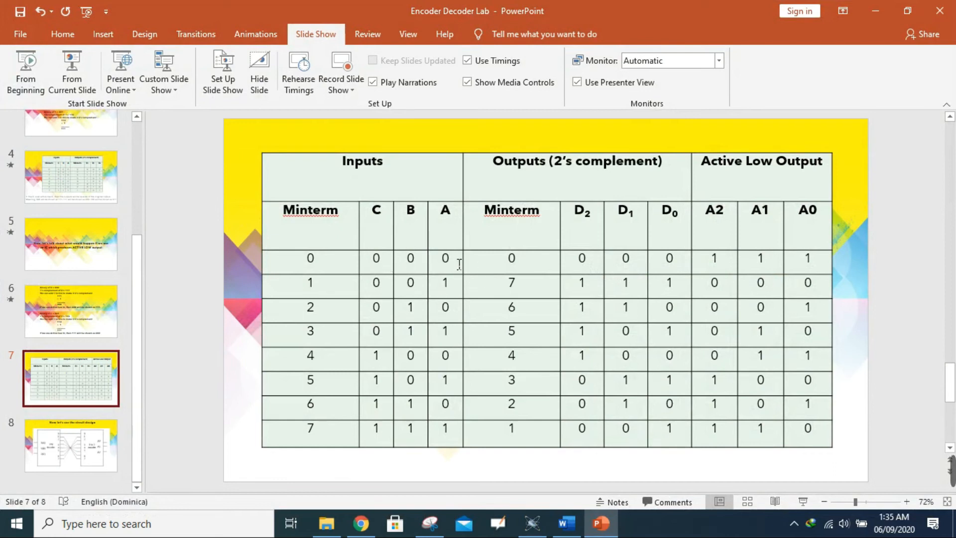
pyautogui.moveTo(683, 264); pyautogui.dragTo(593, 265)
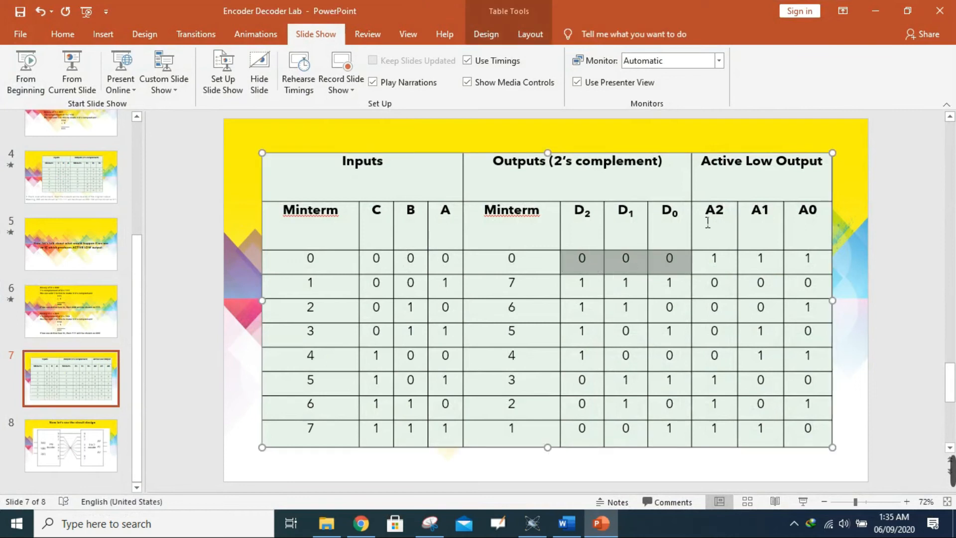
pyautogui.click(530, 522)
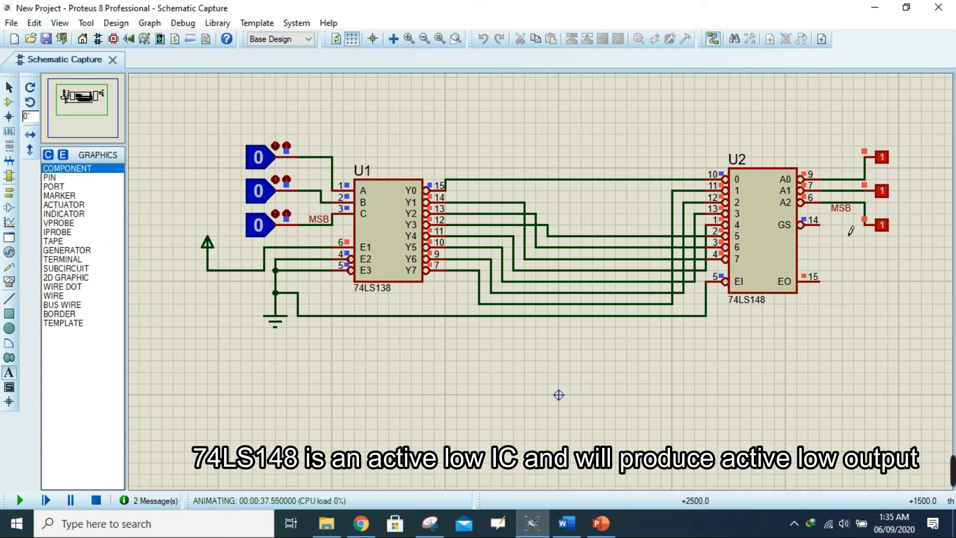
pyautogui.click(601, 523)
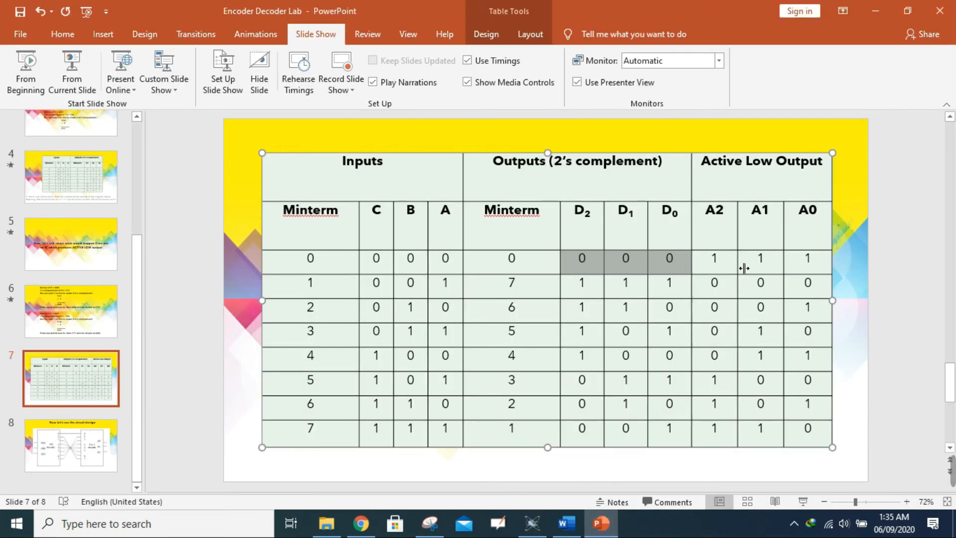
pyautogui.moveTo(717, 270); pyautogui.dragTo(807, 264)
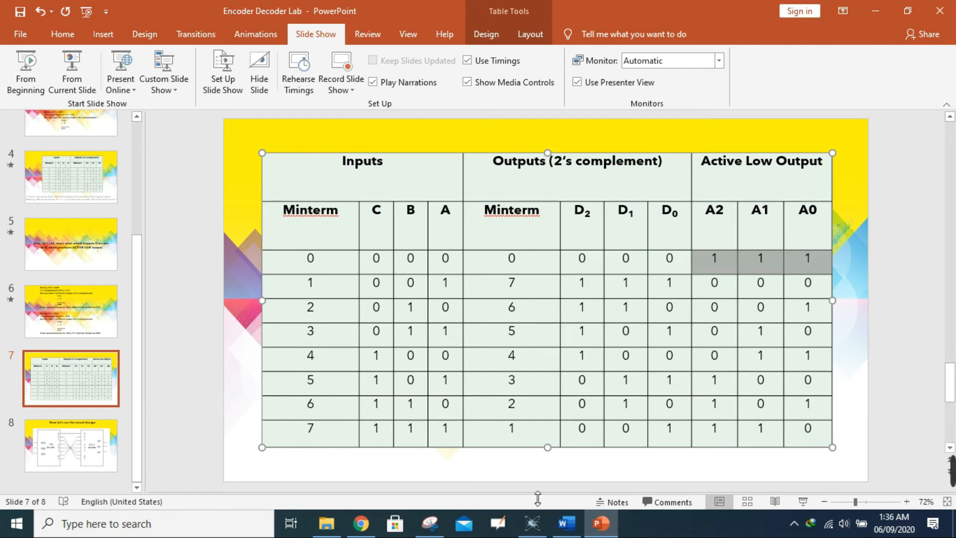
# Step: Switch to Proteus, set all three logic inputs to 1 and check this case against the PowerPoint truth table
pyautogui.click(533, 523)
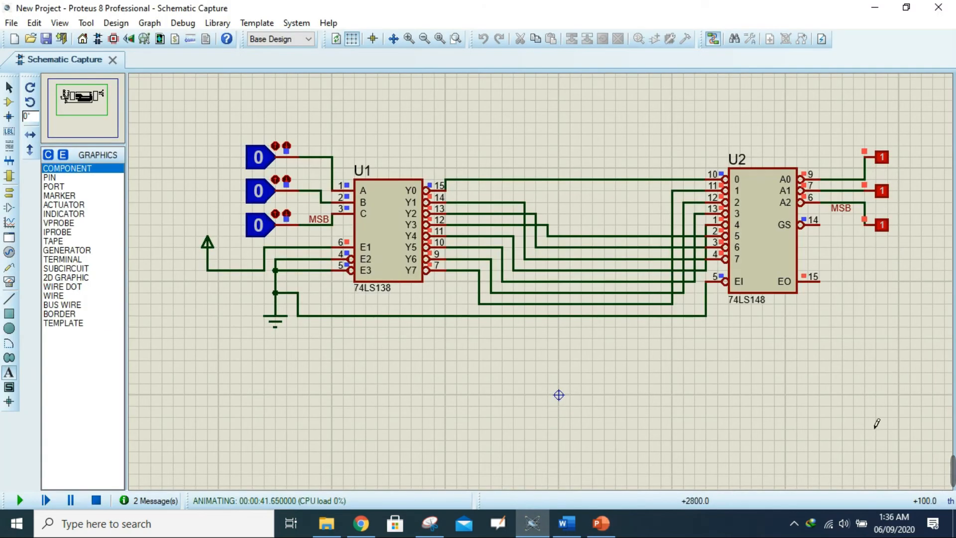
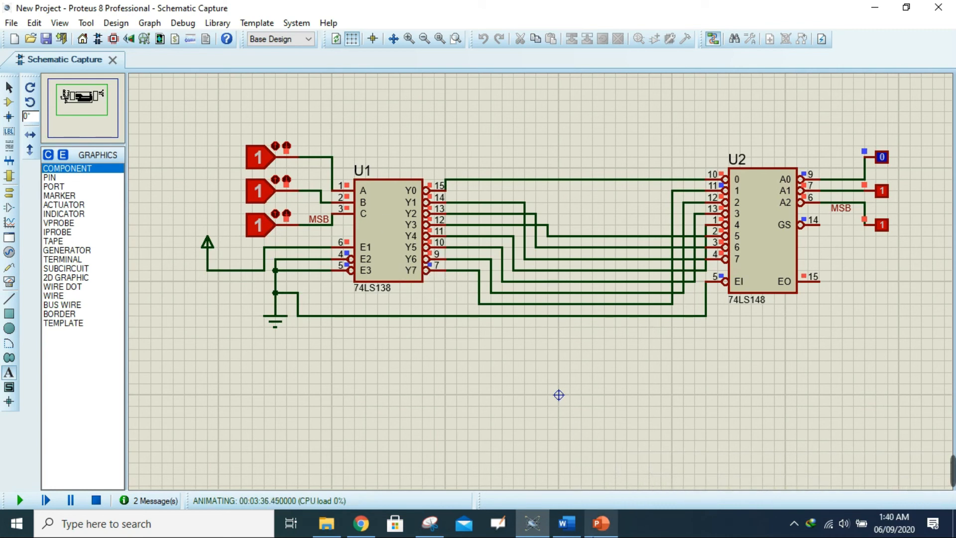
pyautogui.click(601, 522)
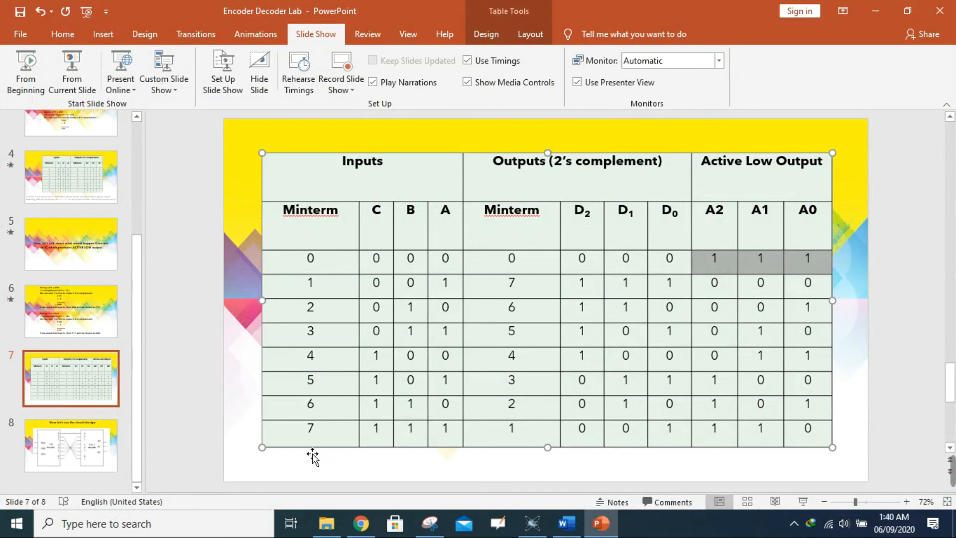
pyautogui.click(537, 526)
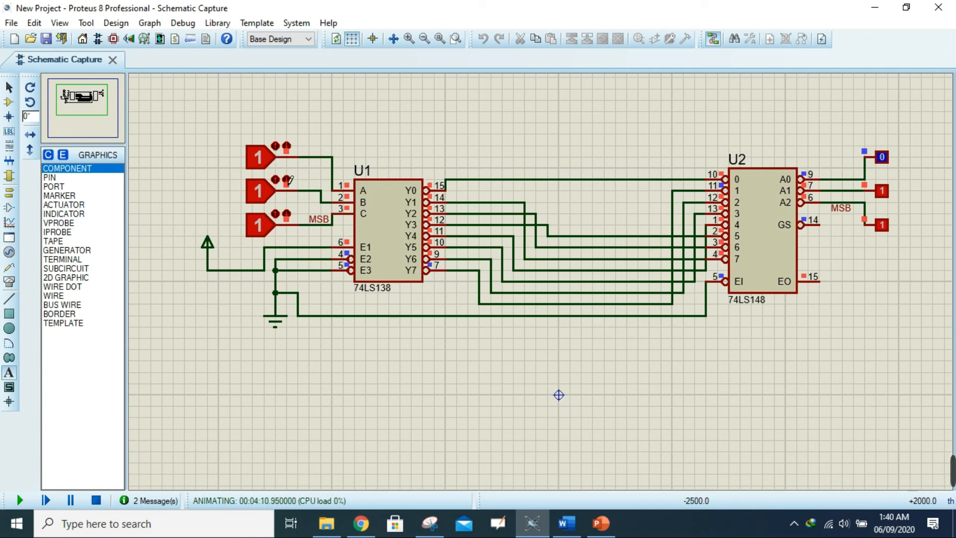
# Step: Select the D2 to D0 cells in the PowerPoint table's input minterm 7 row, check its output minterm cell and compare with the Proteus probes
pyautogui.click(601, 523)
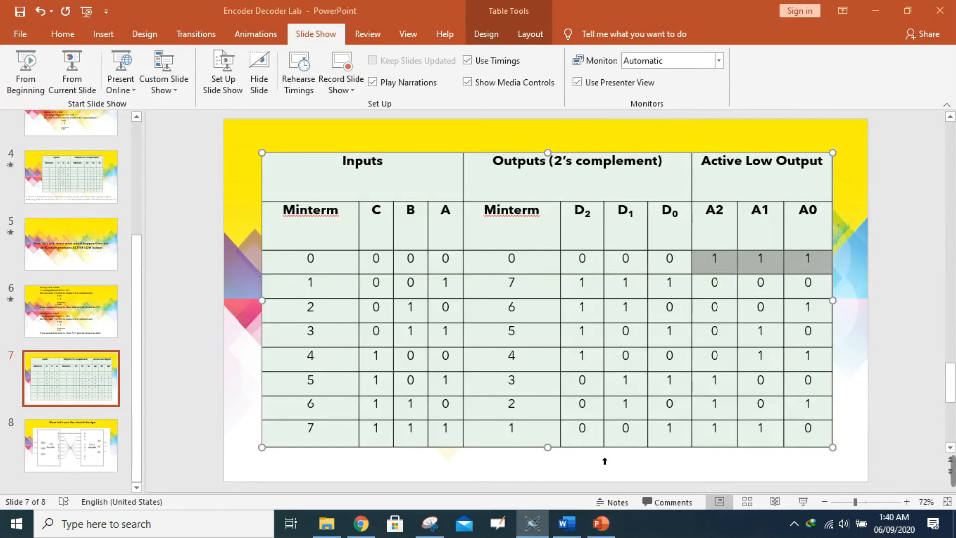
pyautogui.moveTo(576, 436); pyautogui.dragTo(680, 445)
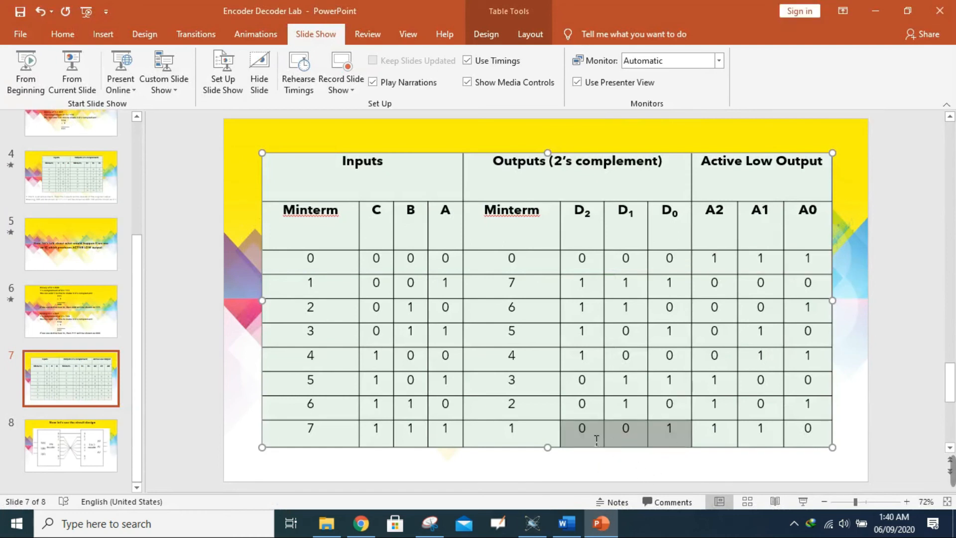
pyautogui.click(531, 522)
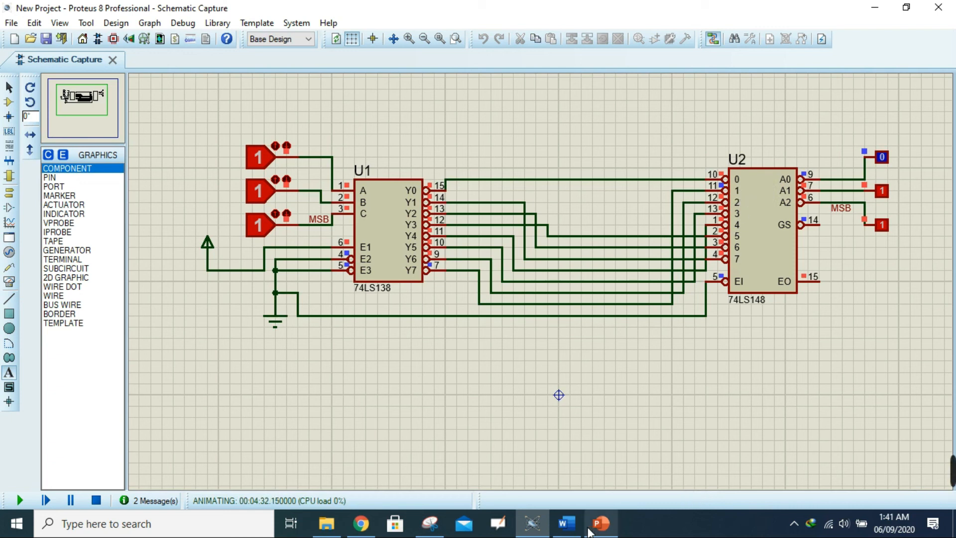
pyautogui.moveTo(566, 522)
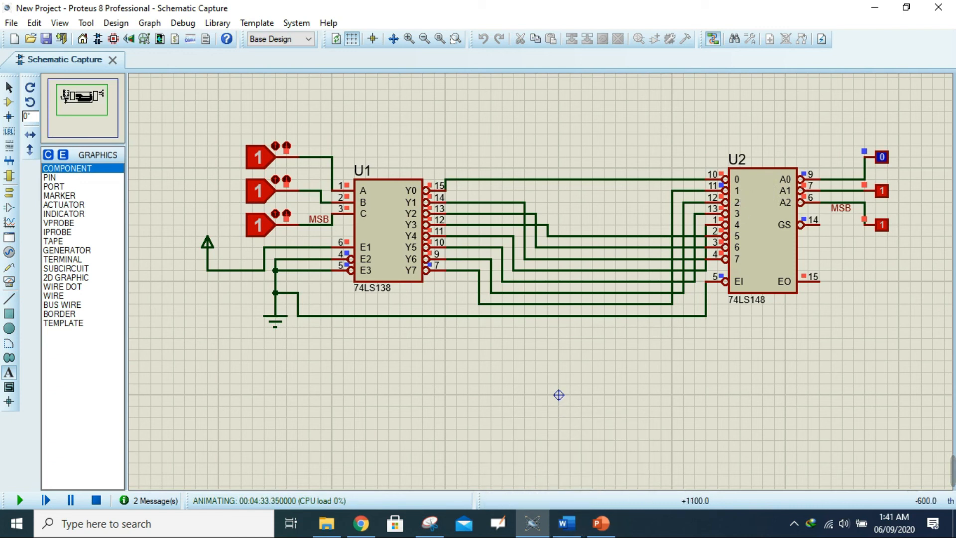
pyautogui.click(601, 522)
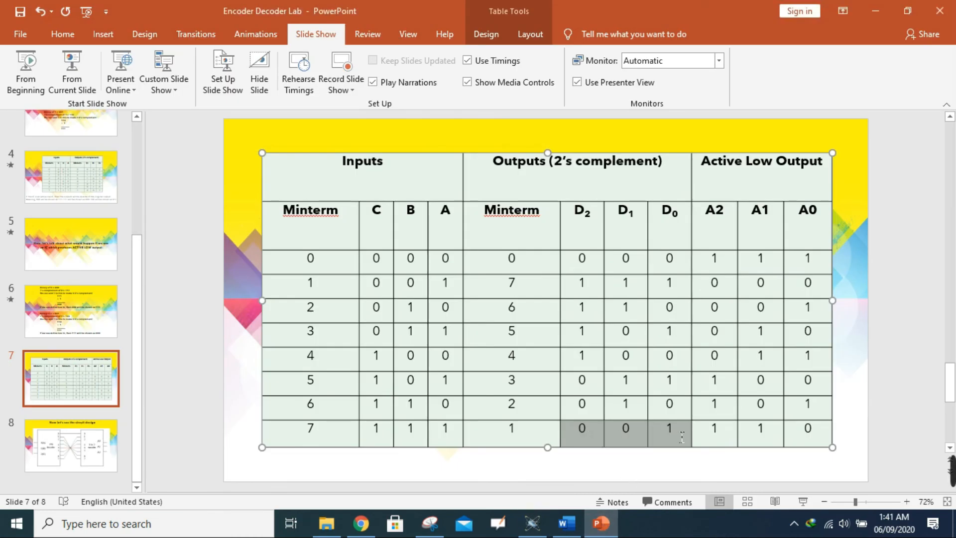
pyautogui.moveTo(682, 437); pyautogui.dragTo(592, 437)
pyautogui.click(511, 437)
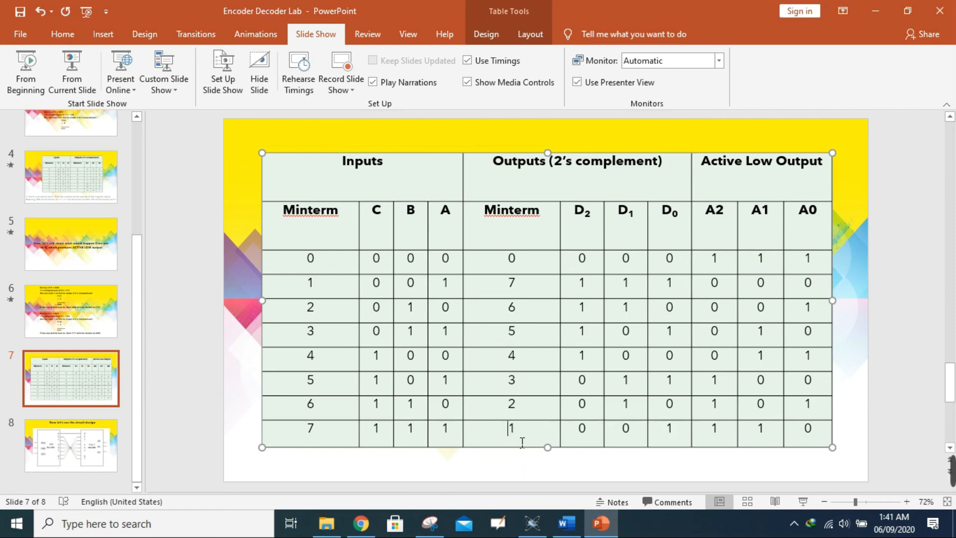
pyautogui.click(532, 522)
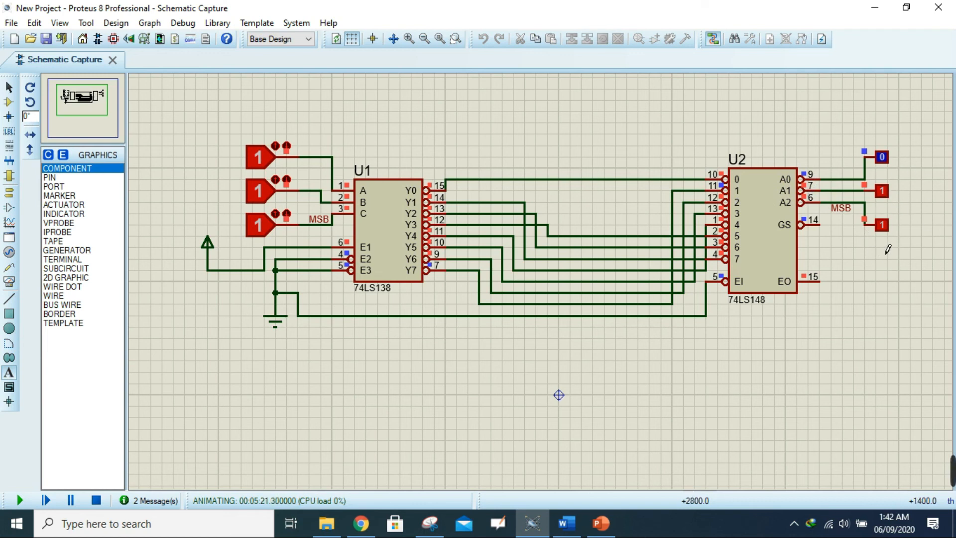
# Step: Select the A2 to A0 cells, then the D2 to D0 cells, in PowerPoint's input minterm 7 row and compare them with the Proteus probes
pyautogui.click(601, 522)
pyautogui.moveTo(715, 437); pyautogui.dragTo(811, 434)
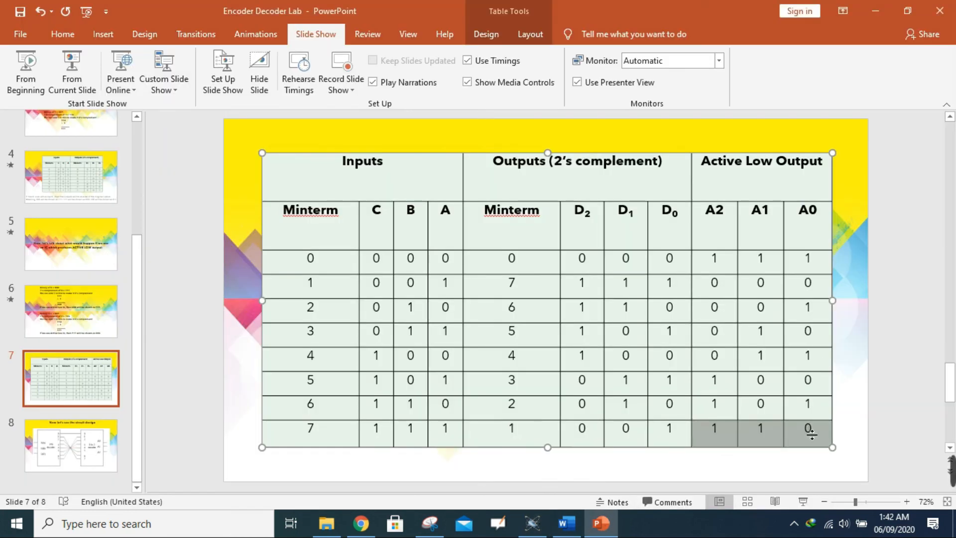
pyautogui.moveTo(682, 438); pyautogui.dragTo(596, 440)
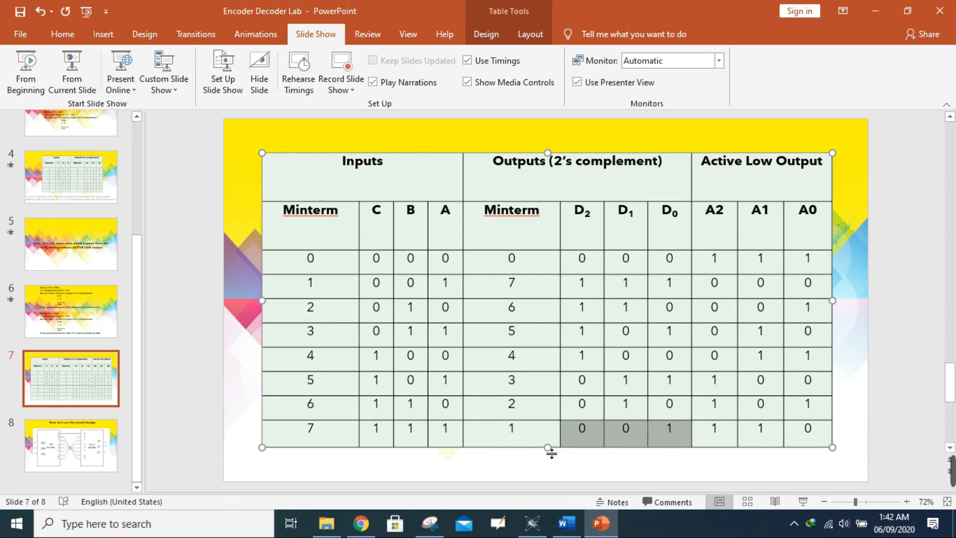
pyautogui.click(532, 523)
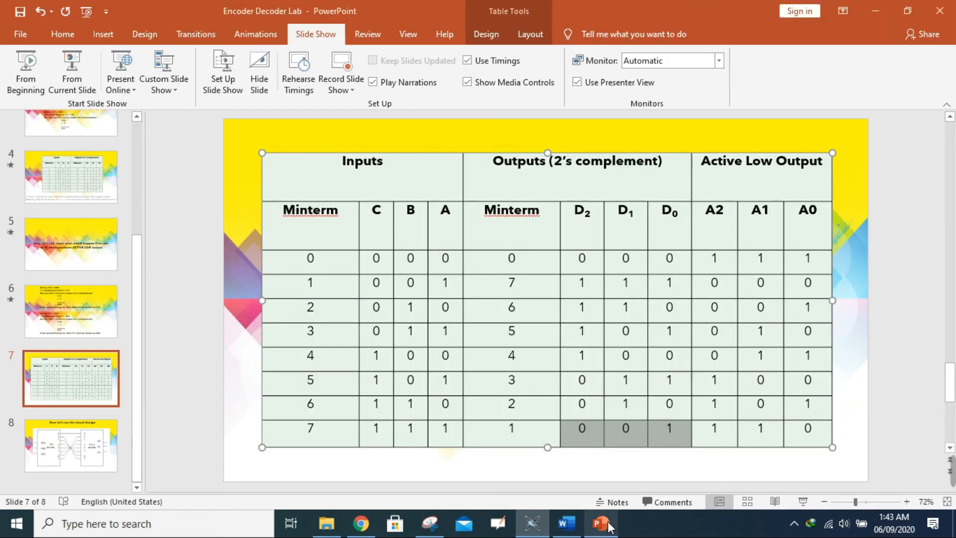
# Step: Highlight the output minterm value in PowerPoint's input minterm 7 row, then its D2 to D0 cells, checking each against the Proteus schematic
pyautogui.click(600, 523)
pyautogui.moveTo(531, 434); pyautogui.dragTo(511, 428)
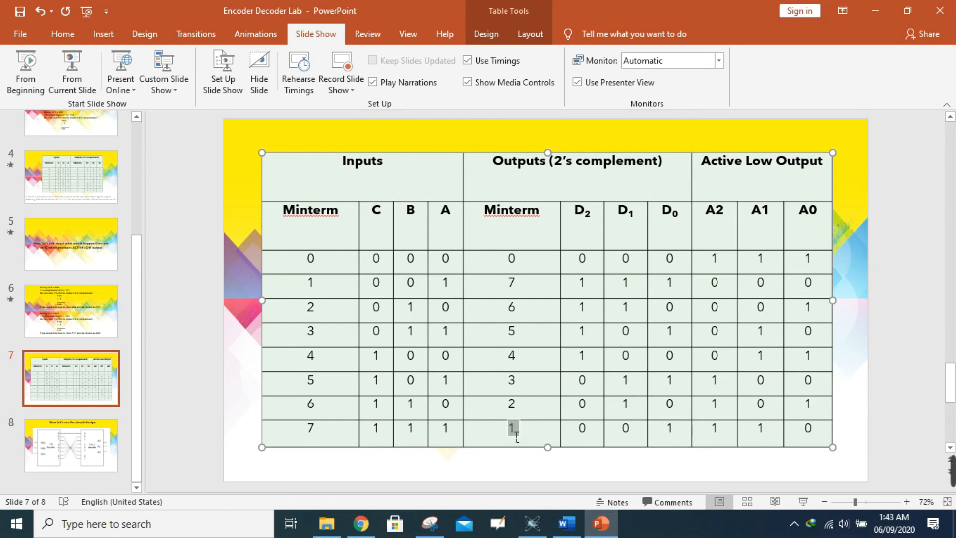
pyautogui.click(532, 523)
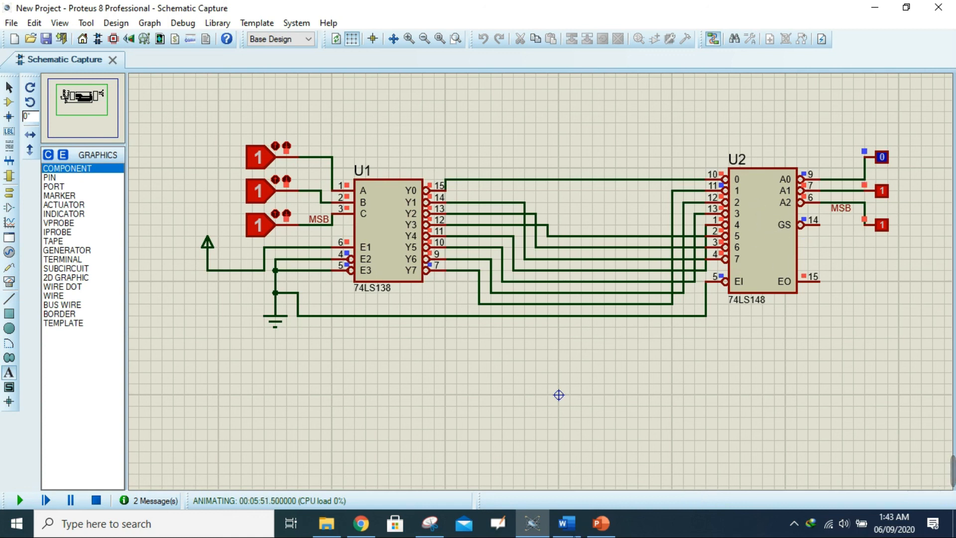
pyautogui.click(601, 528)
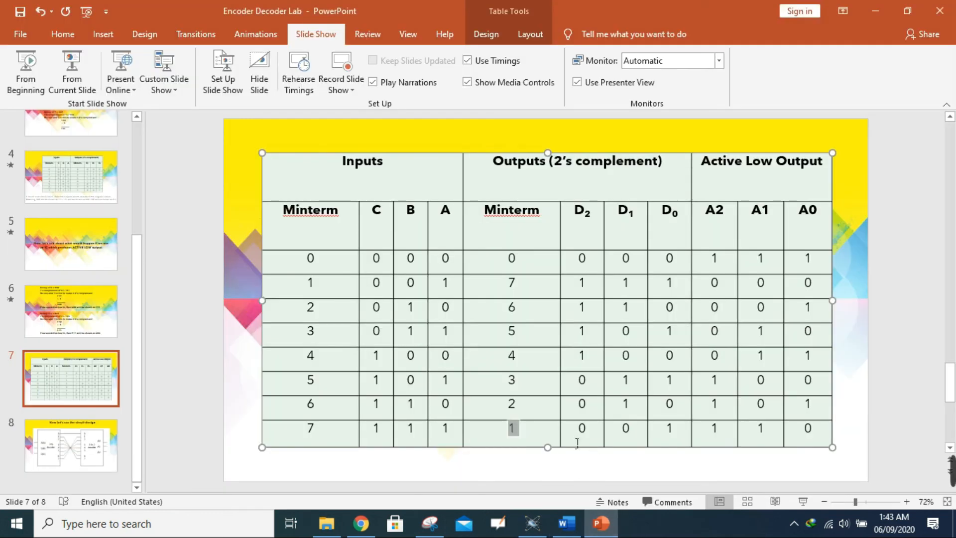
pyautogui.moveTo(579, 431); pyautogui.dragTo(673, 439)
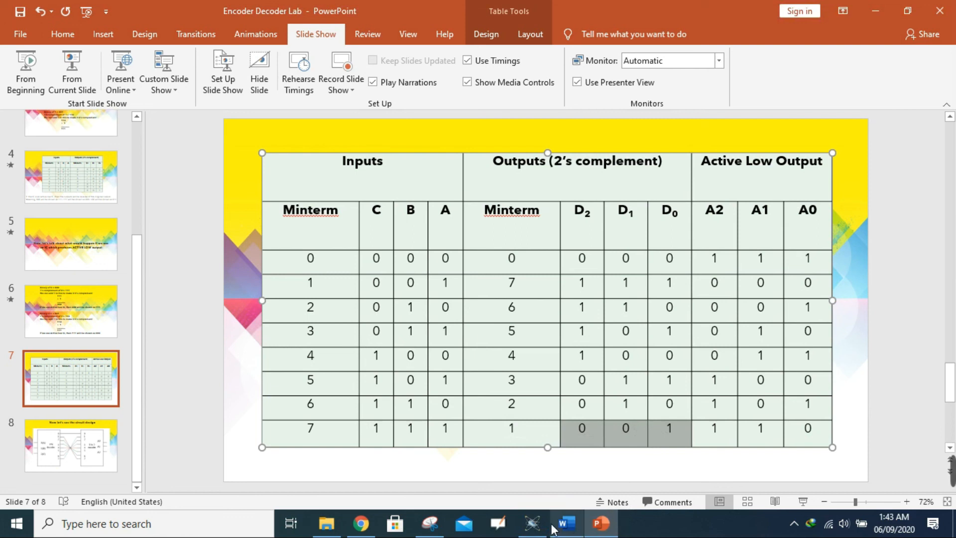
pyautogui.click(532, 523)
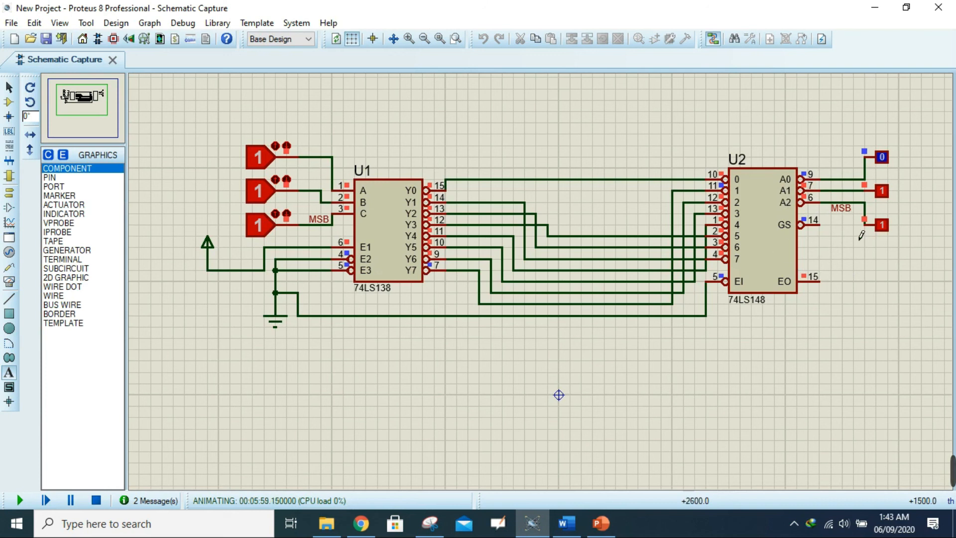
# Step: Compare the D2 to D0 and A2 to A0 values of PowerPoint's last table row with the Proteus probes, starting at the D2 cell
pyautogui.moveTo(573, 532)
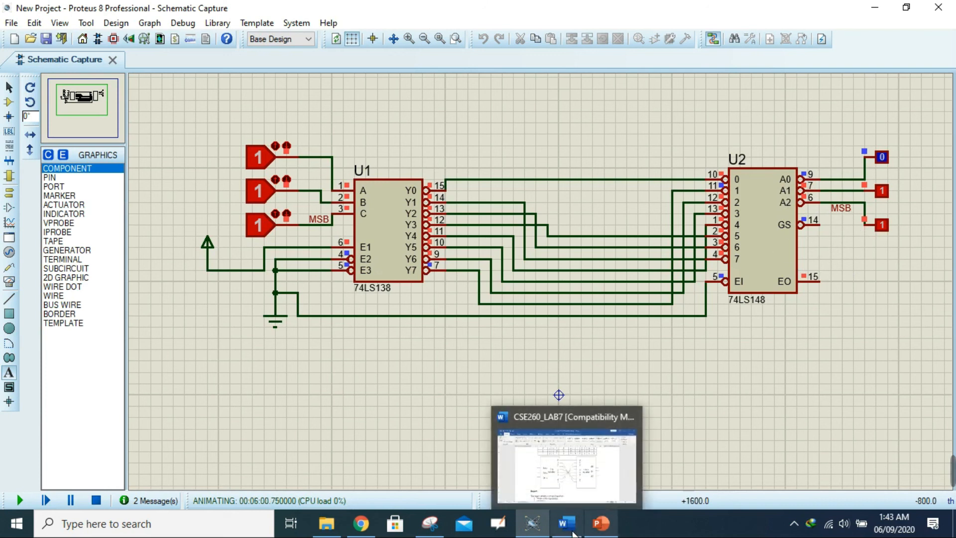
pyautogui.click(601, 523)
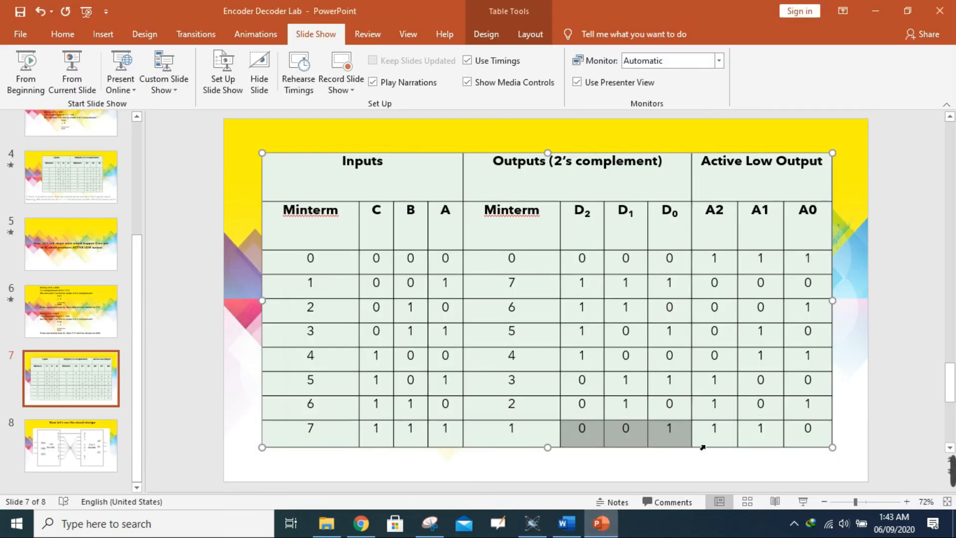
pyautogui.click(586, 438)
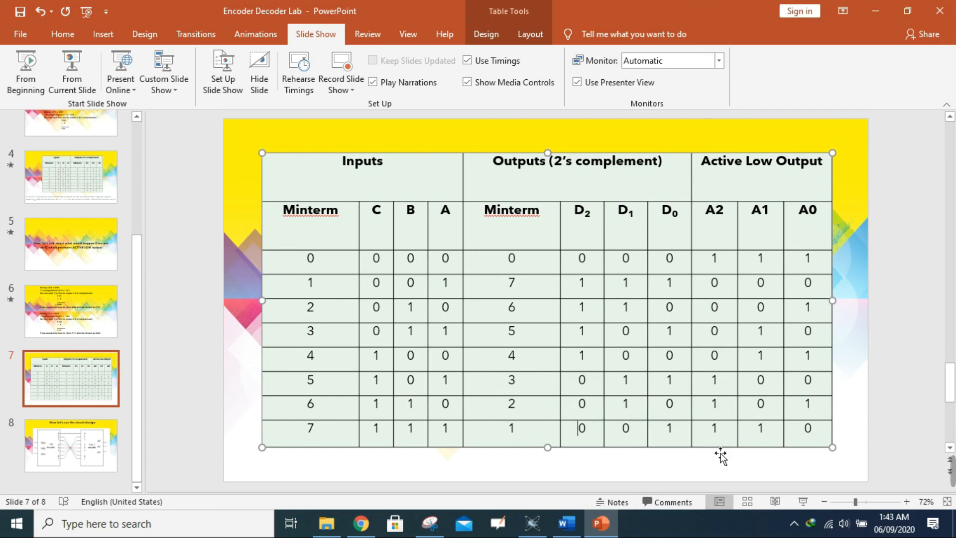
pyautogui.click(532, 523)
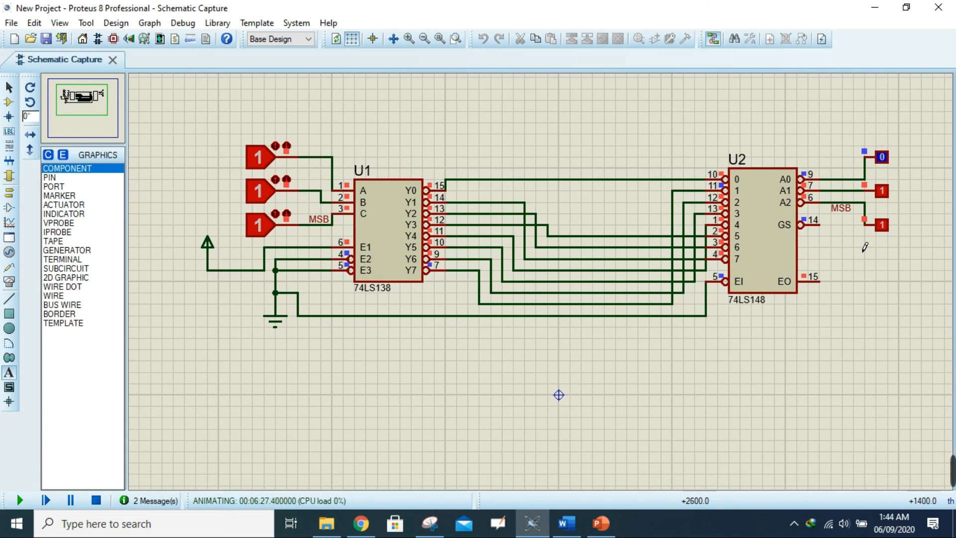
pyautogui.hotkey('alt', 'Tab')
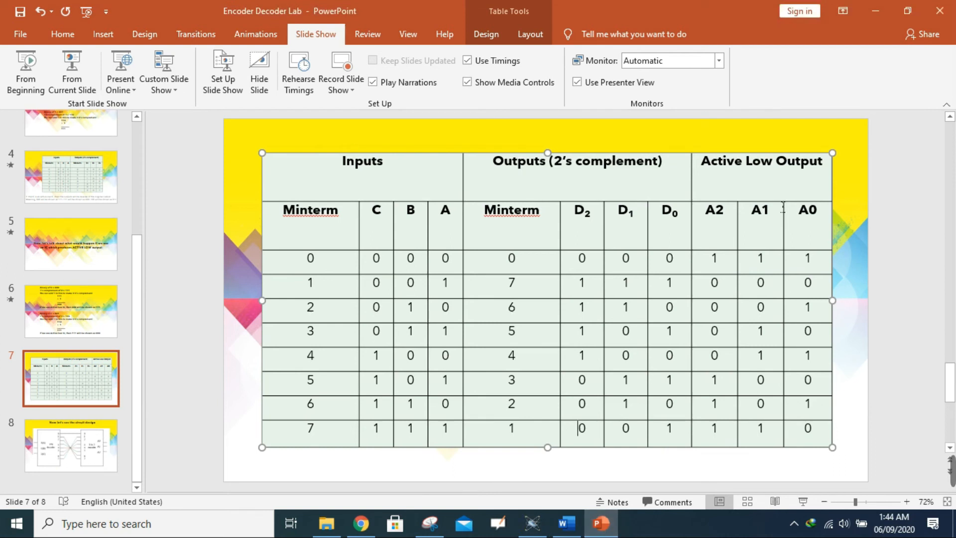
pyautogui.hotkey('alt', 'Tab')
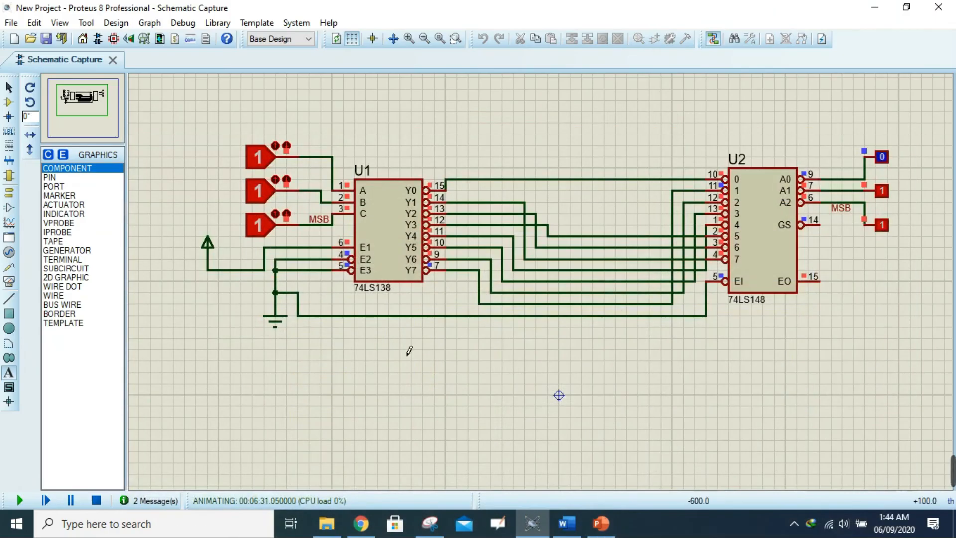
pyautogui.click(601, 523)
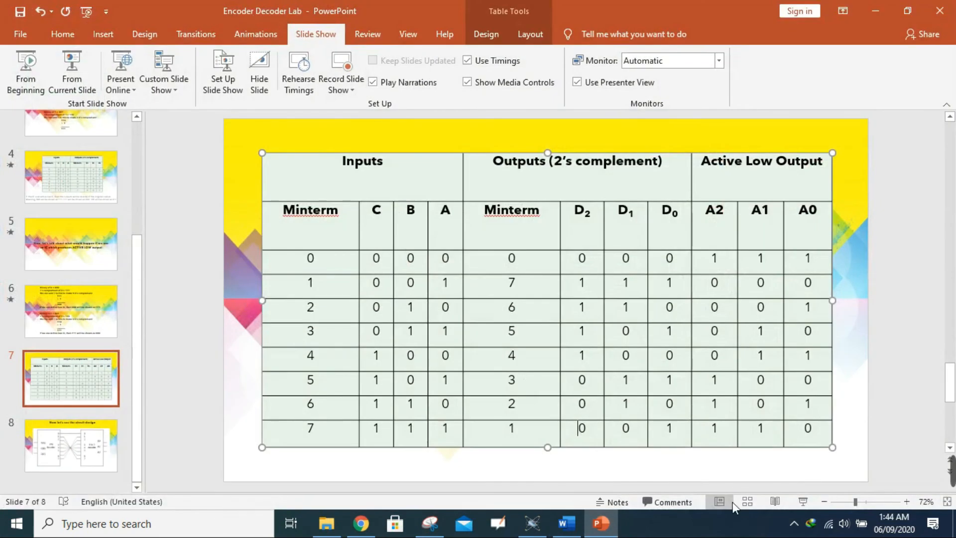
pyautogui.click(601, 522)
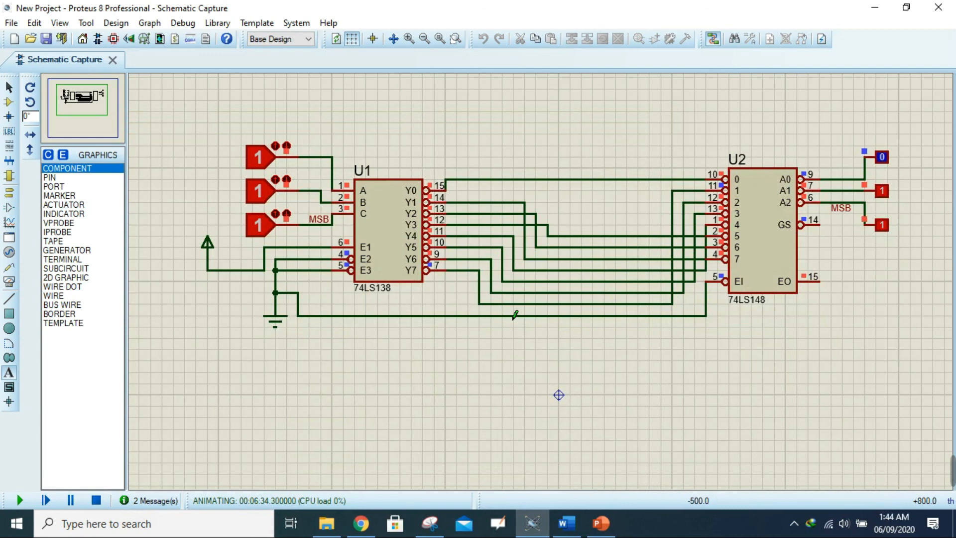